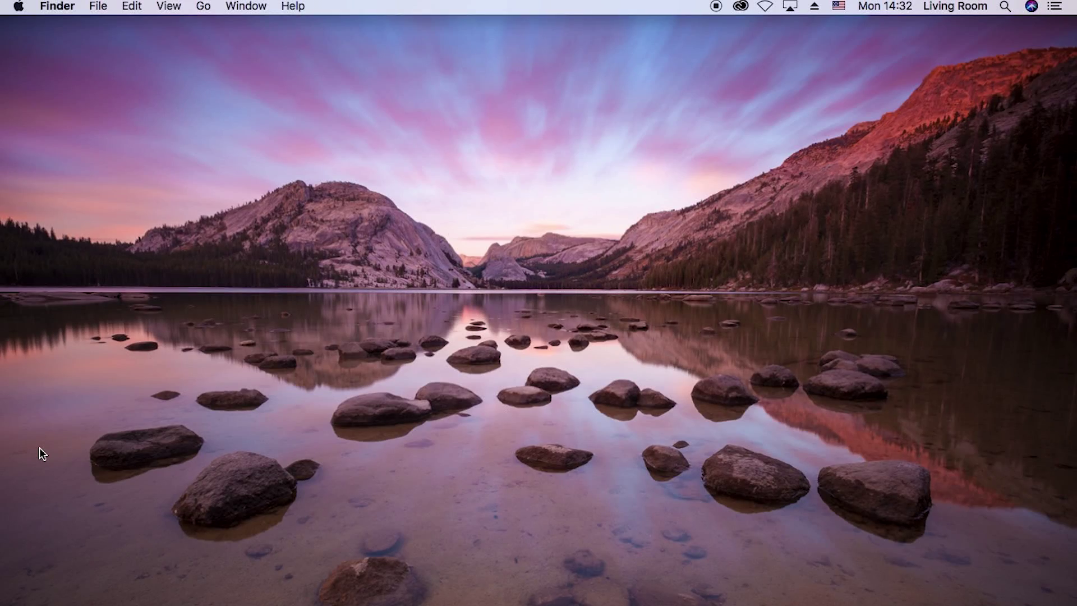
- Open System Preferences at the Desktop & Screen Saver pane showing the Yosemite 5 picture
{"action": "mouse_move", "coordinate": [756, 604]}
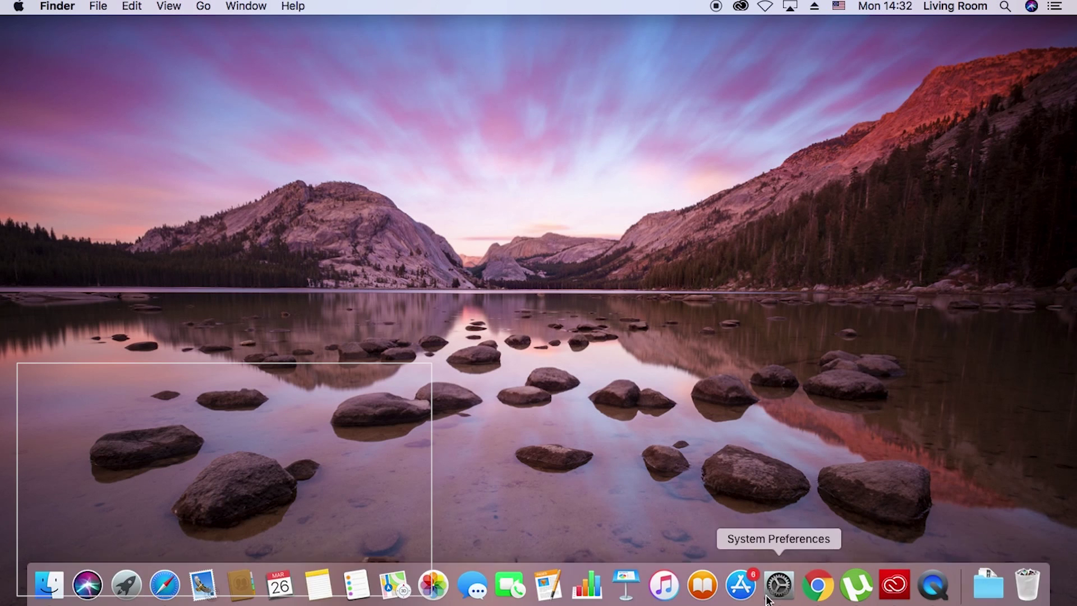
{"action": "left_click", "coordinate": [779, 590]}
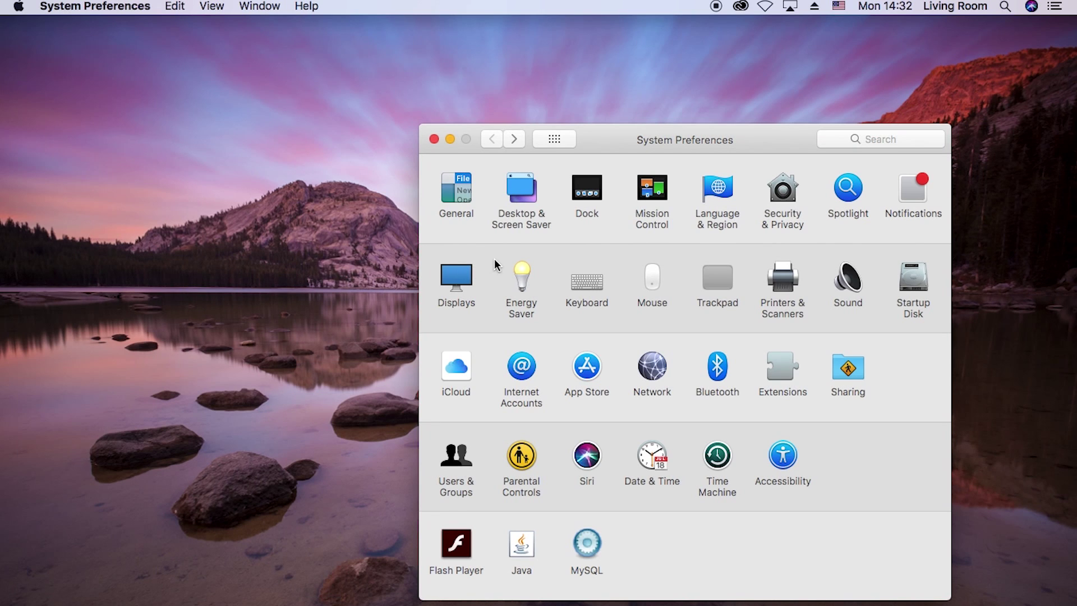
{"action": "left_click", "coordinate": [491, 140]}
{"action": "left_click", "coordinate": [542, 227]}
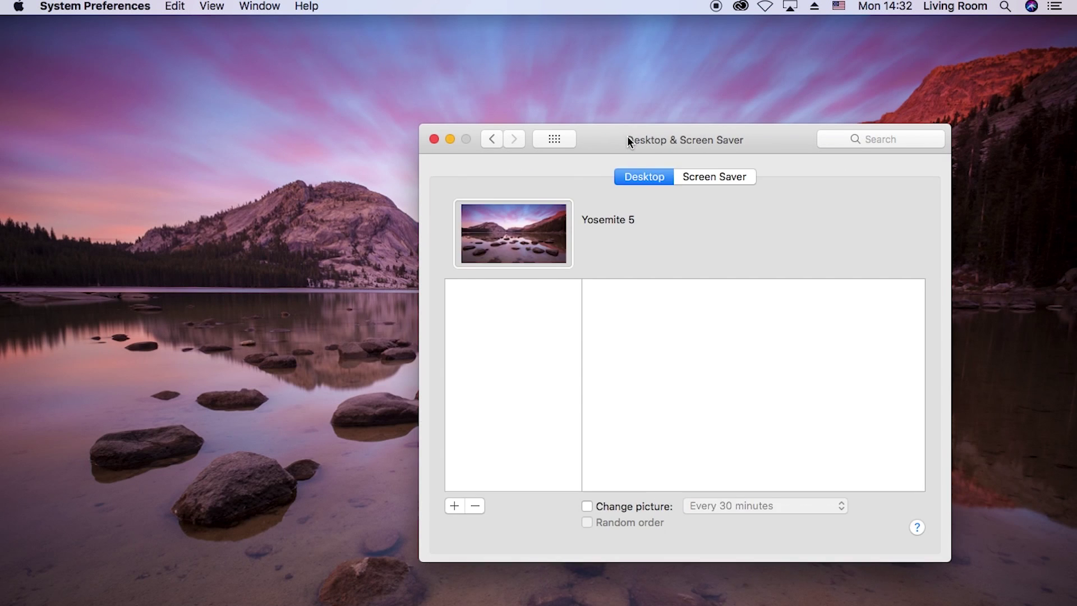
{"action": "left_click_drag", "start_coordinate": [627, 140], "coordinate": [514, 87]}
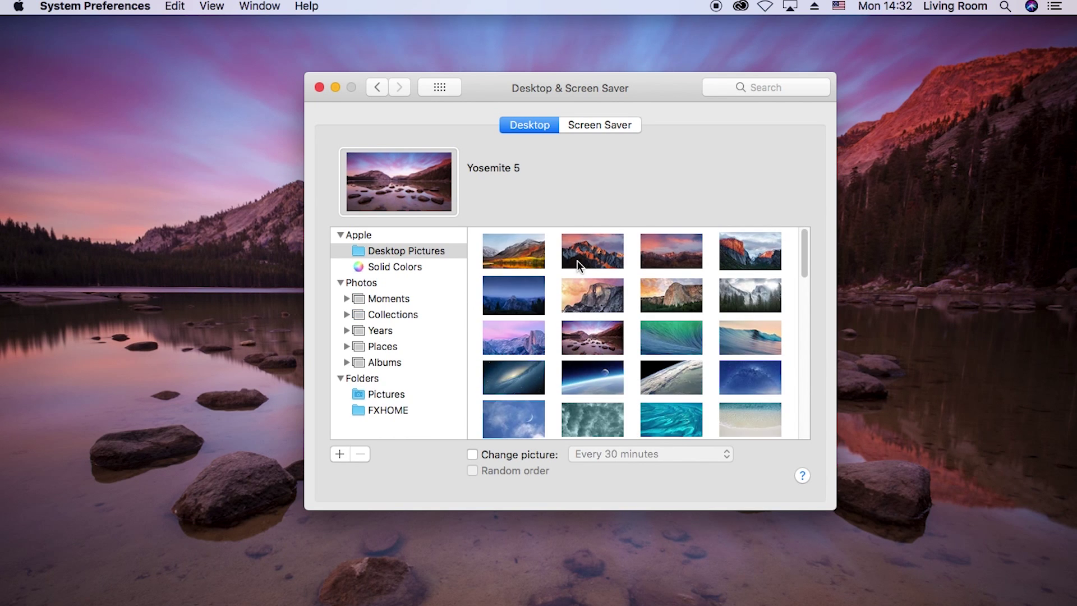
- Set the High Sierra picture as wallpaper, then scroll the grid toward Sierra
{"action": "left_click", "coordinate": [532, 251]}
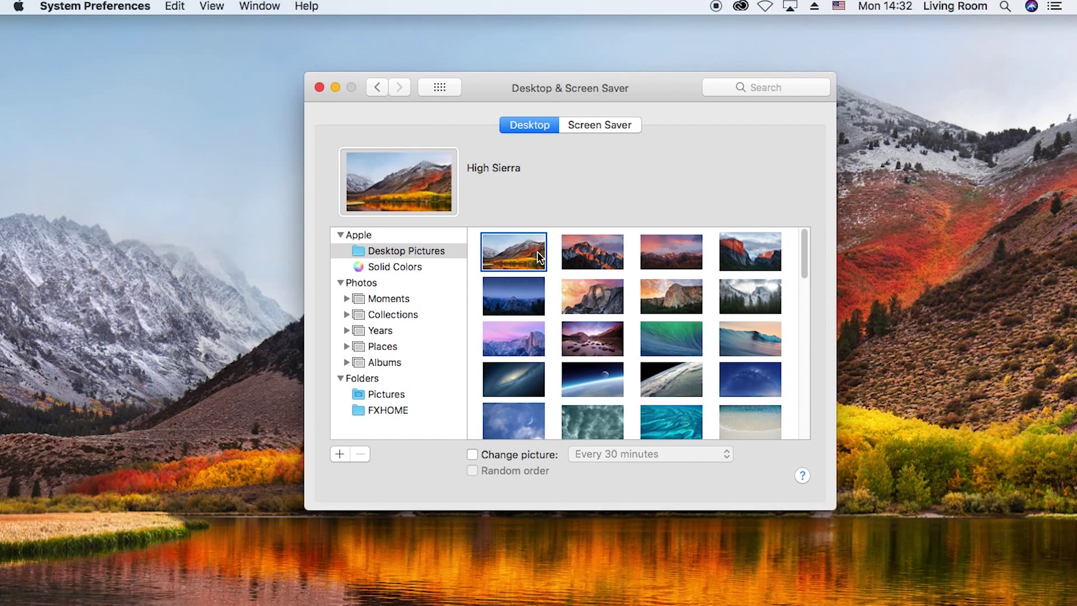
{"action": "left_click", "coordinate": [334, 87]}
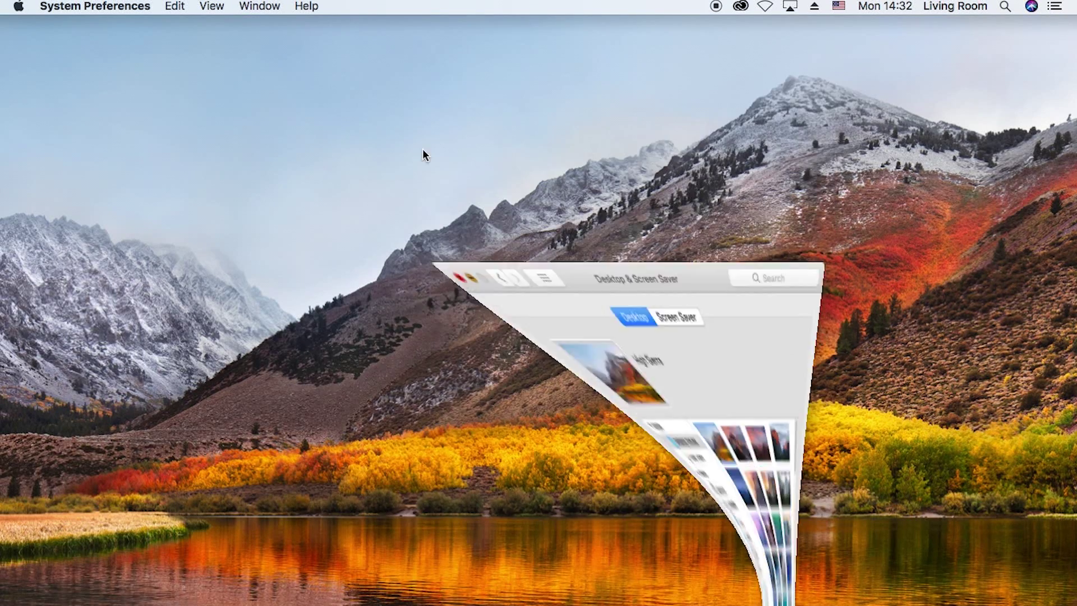
{"action": "left_click", "coordinate": [780, 600]}
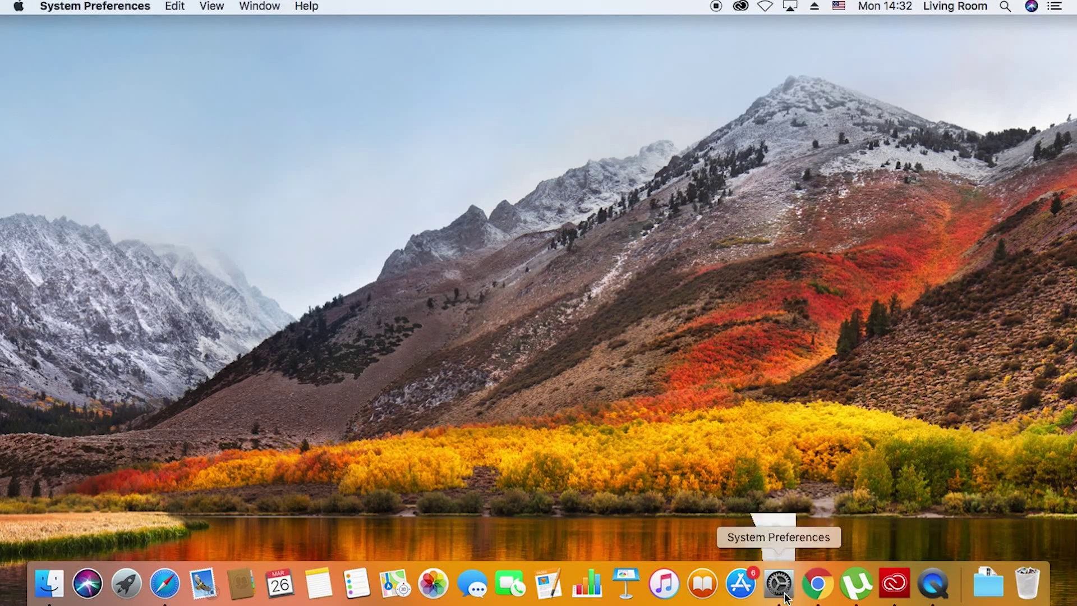
{"action": "scroll", "coordinate": [692, 353], "scroll_direction": "down", "scroll_amount": 5}
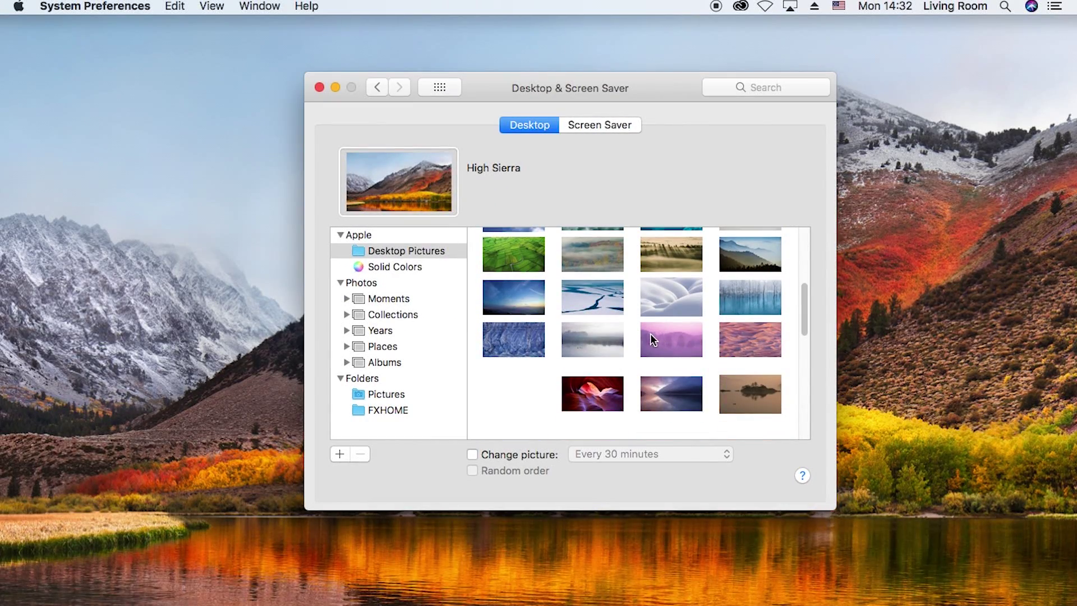
{"action": "scroll", "coordinate": [591, 312], "scroll_direction": "down", "scroll_amount": 10}
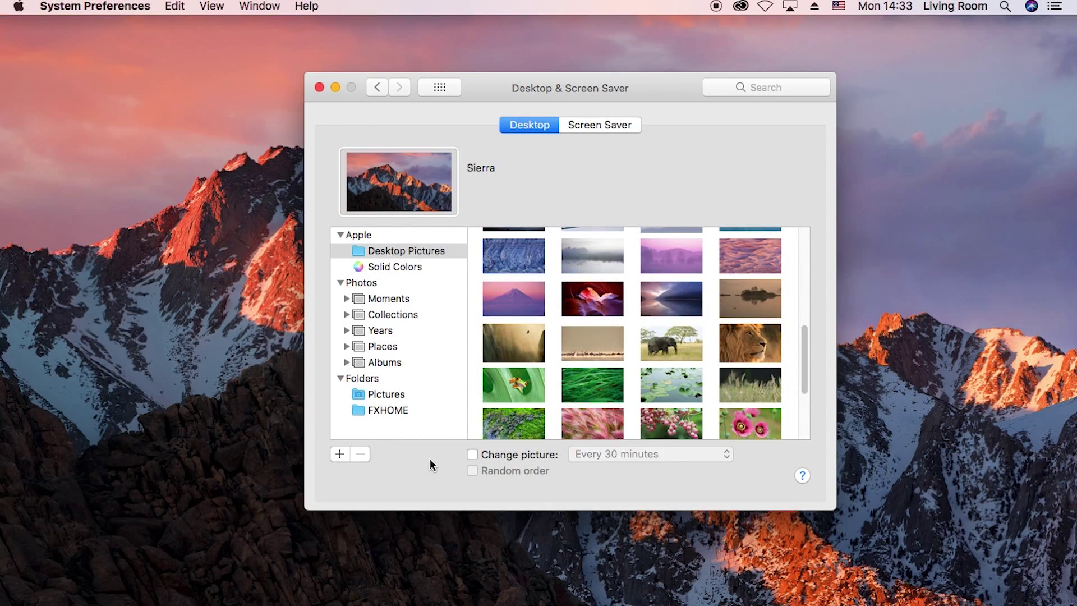
- Enable Change picture with the Every 30 minutes interval and Random order
{"action": "left_click", "coordinate": [472, 453]}
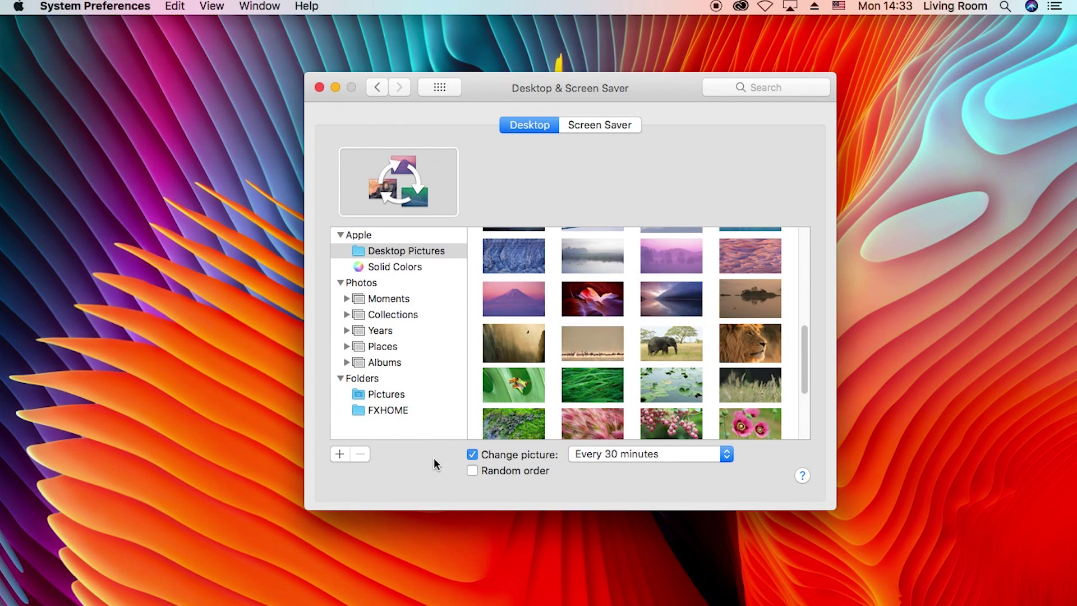
{"action": "left_click", "coordinate": [697, 454]}
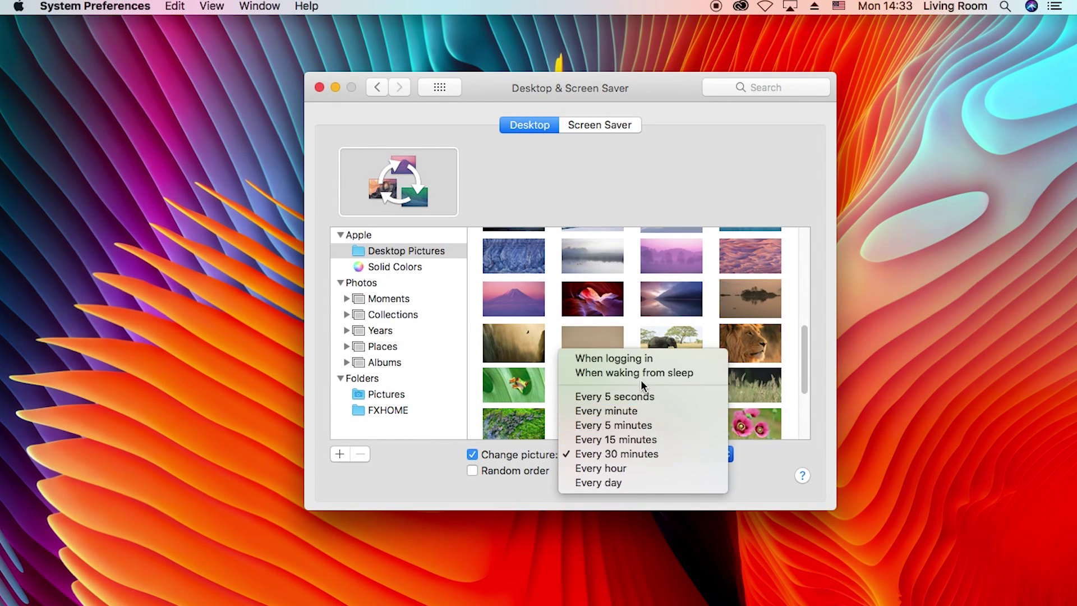
{"action": "left_click", "coordinate": [496, 476]}
{"action": "left_click", "coordinate": [472, 471]}
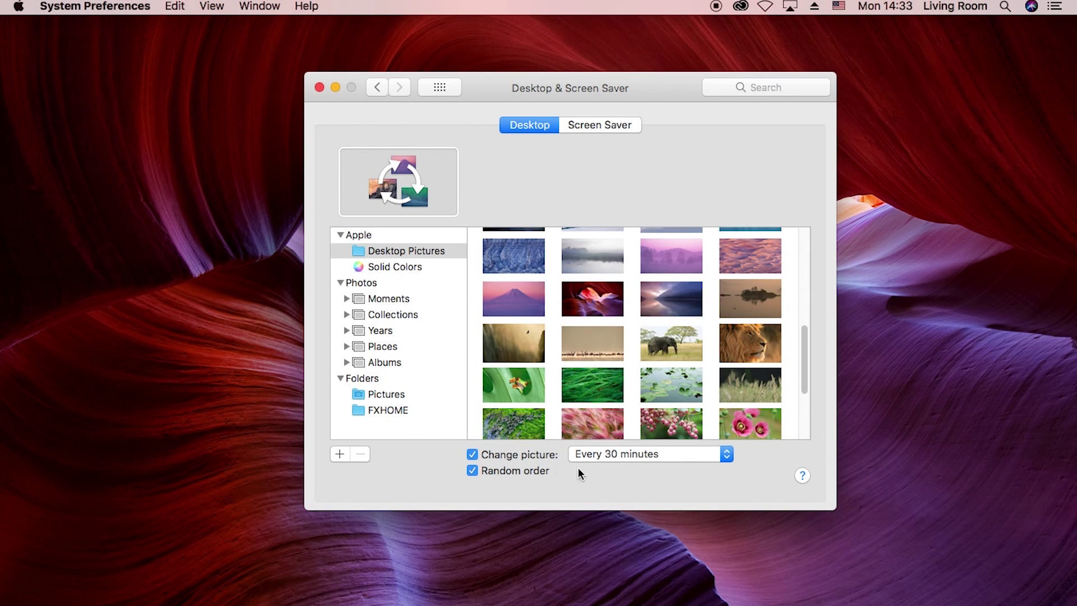
- Turn off picture changing and pick a custom pale solid colour from the Colors wheel
{"action": "left_click", "coordinate": [475, 457]}
{"action": "left_click", "coordinate": [415, 268]}
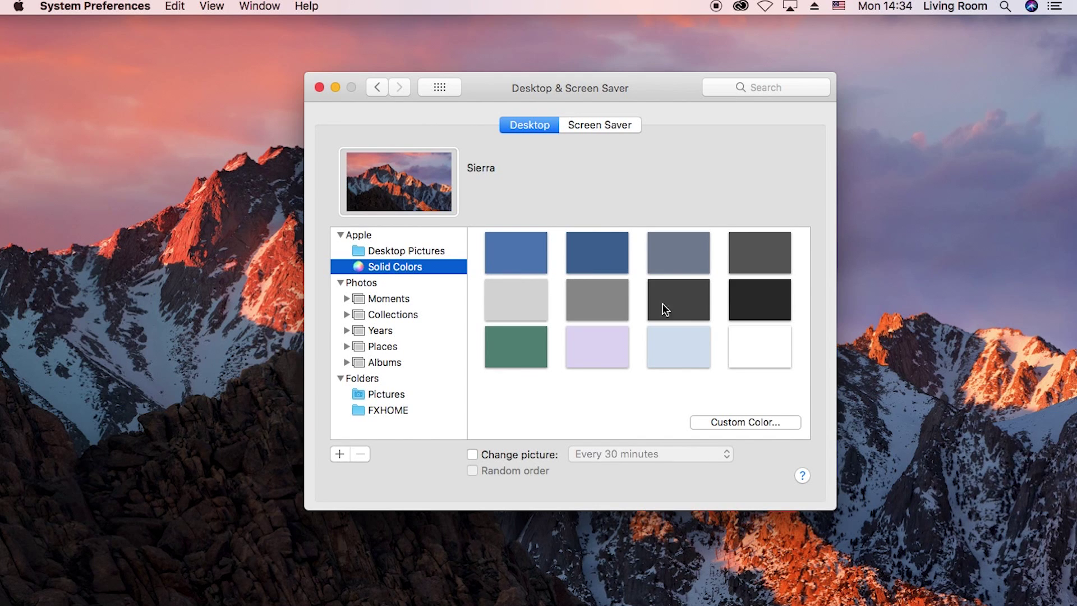
{"action": "left_click", "coordinate": [728, 422]}
{"action": "mouse_move", "coordinate": [86, 415]}
{"action": "left_mouse_down"}
{"action": "mouse_move", "coordinate": [51, 417]}
{"action": "mouse_move", "coordinate": [154, 457]}
{"action": "mouse_move", "coordinate": [97, 442]}
{"action": "left_mouse_up"}
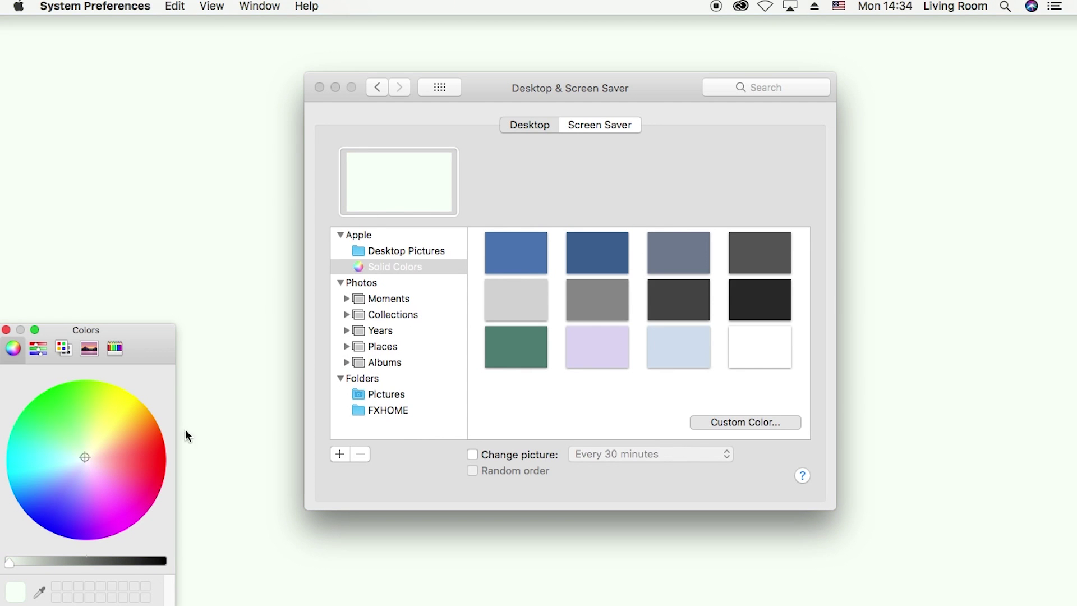
- Restore the Sierra desktop picture, then move and select the Los-Angeles-Wallpaper-10 file
{"action": "left_click", "coordinate": [376, 253]}
{"action": "left_click", "coordinate": [400, 250]}
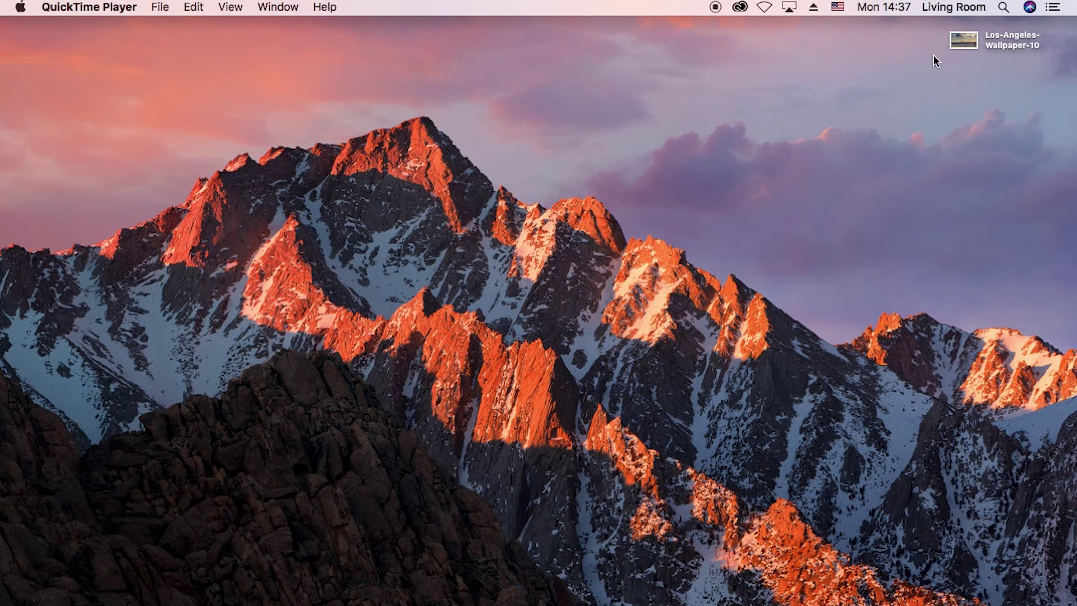
{"action": "left_click_drag", "start_coordinate": [948, 48], "coordinate": [780, 94]}
{"action": "left_click", "coordinate": [721, 85]}
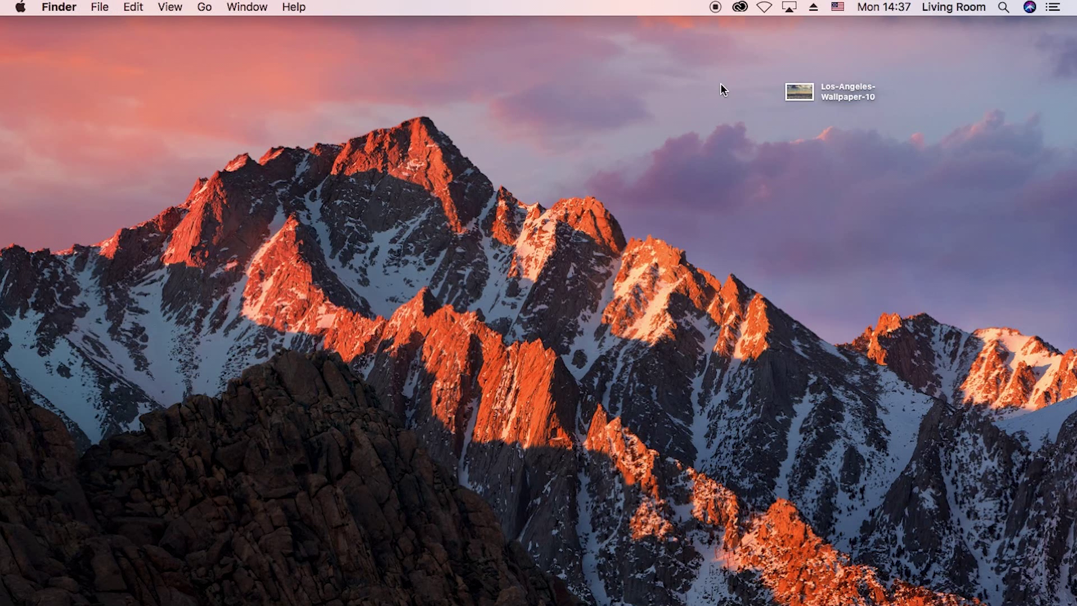
{"action": "left_click", "coordinate": [811, 93]}
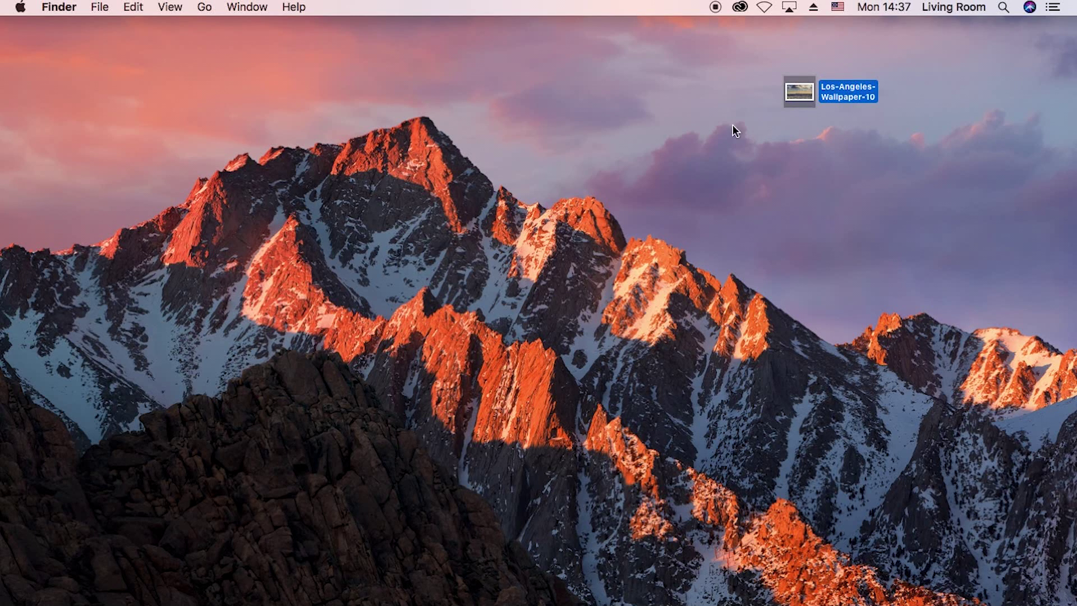
{"action": "key", "text": "super+i"}
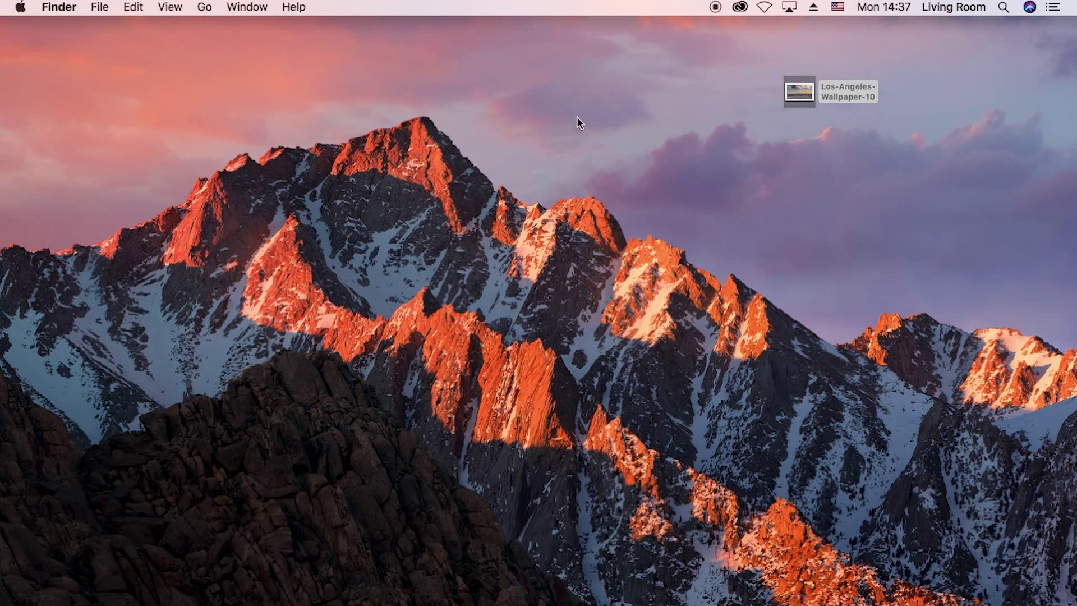
- Open Los-Angeles-Wallpaper-10 in Preview and share it to Photos with Add to Photos
{"action": "double_click", "coordinate": [795, 89]}
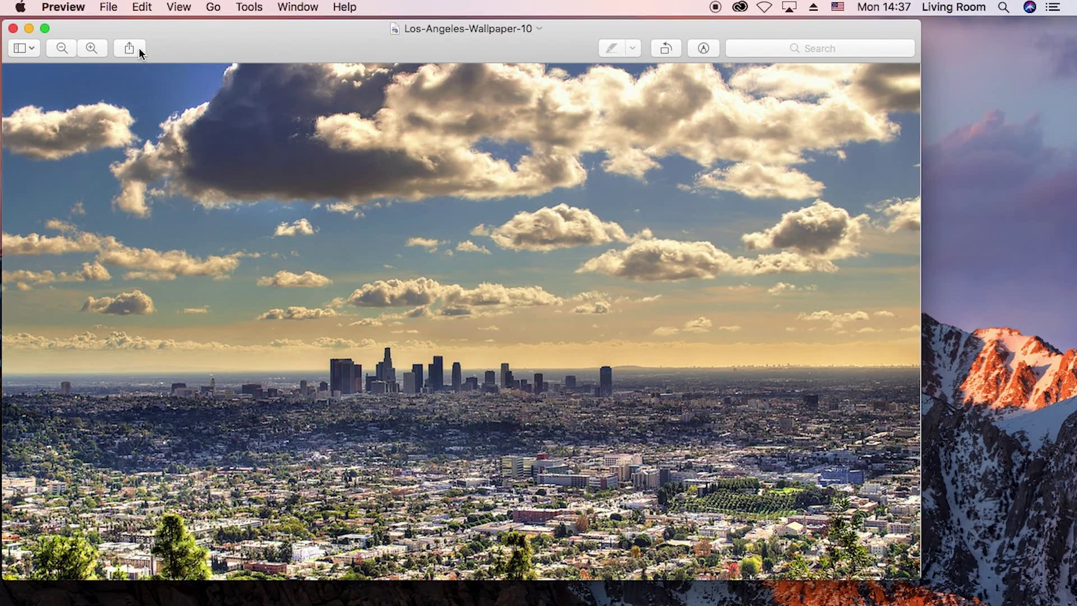
{"action": "left_click", "coordinate": [139, 48]}
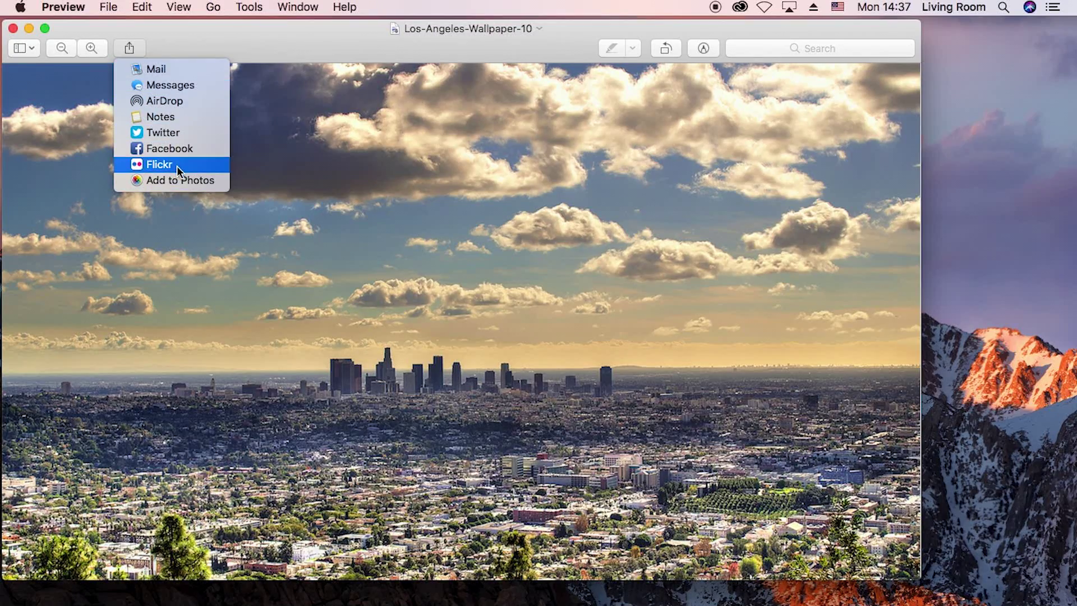
{"action": "left_click_drag", "start_coordinate": [235, 43], "coordinate": [449, 35]}
{"action": "left_click", "coordinate": [319, 45]}
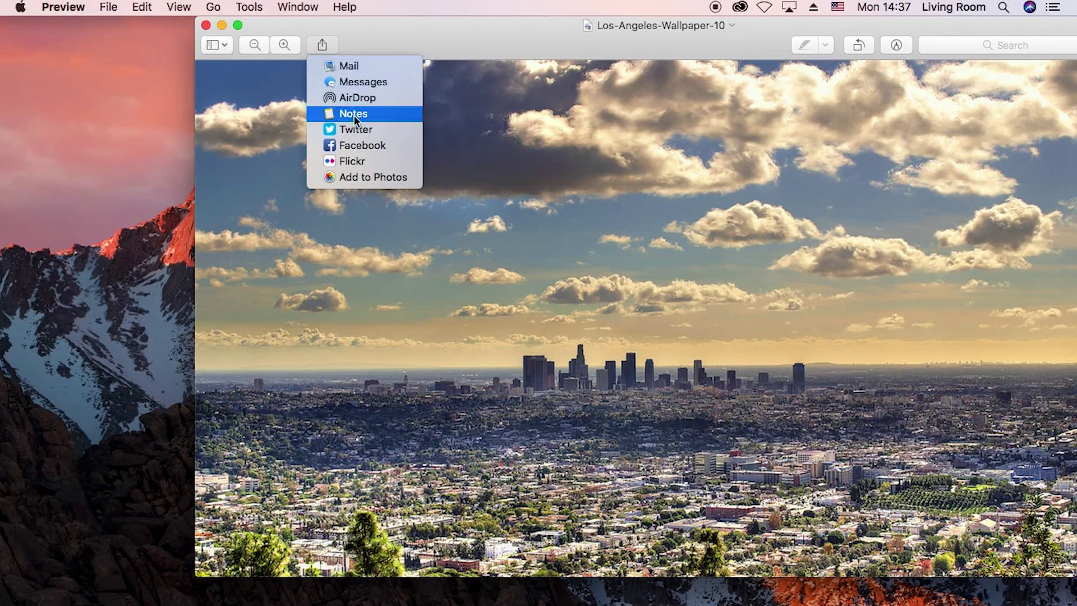
{"action": "left_click", "coordinate": [353, 177]}
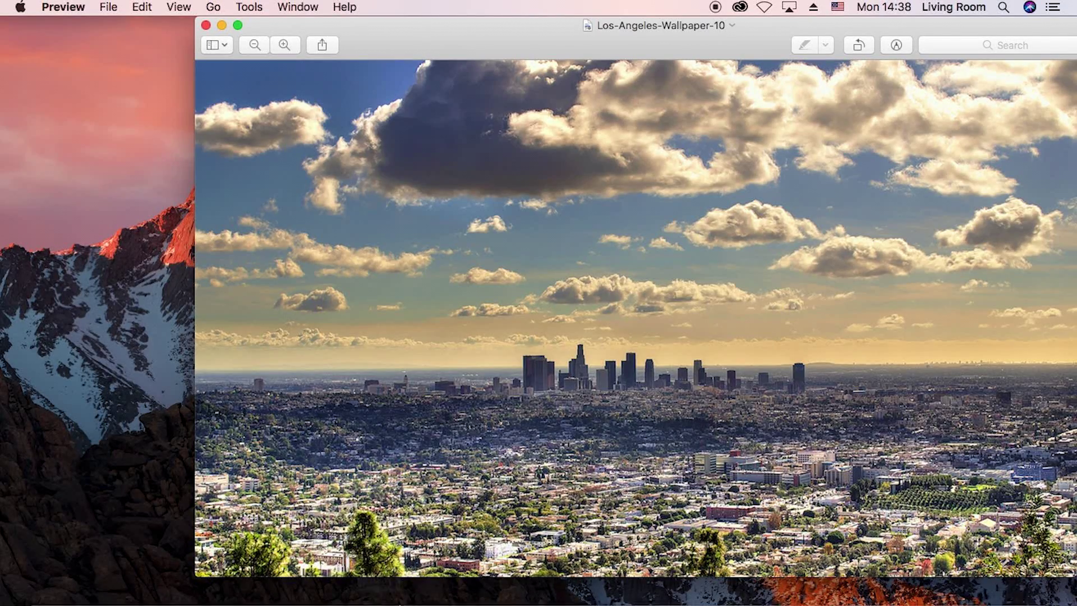
{"action": "left_click", "coordinate": [420, 589]}
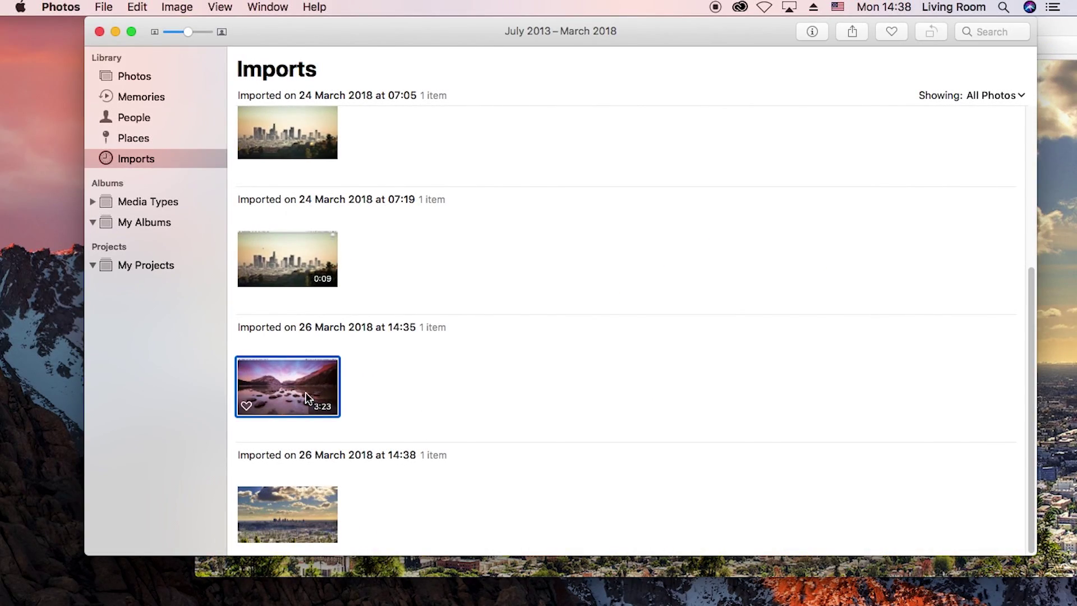
- Set the imported Los Angeles skyline photo as the desktop picture from Photos' Share menu
{"action": "double_click", "coordinate": [325, 498]}
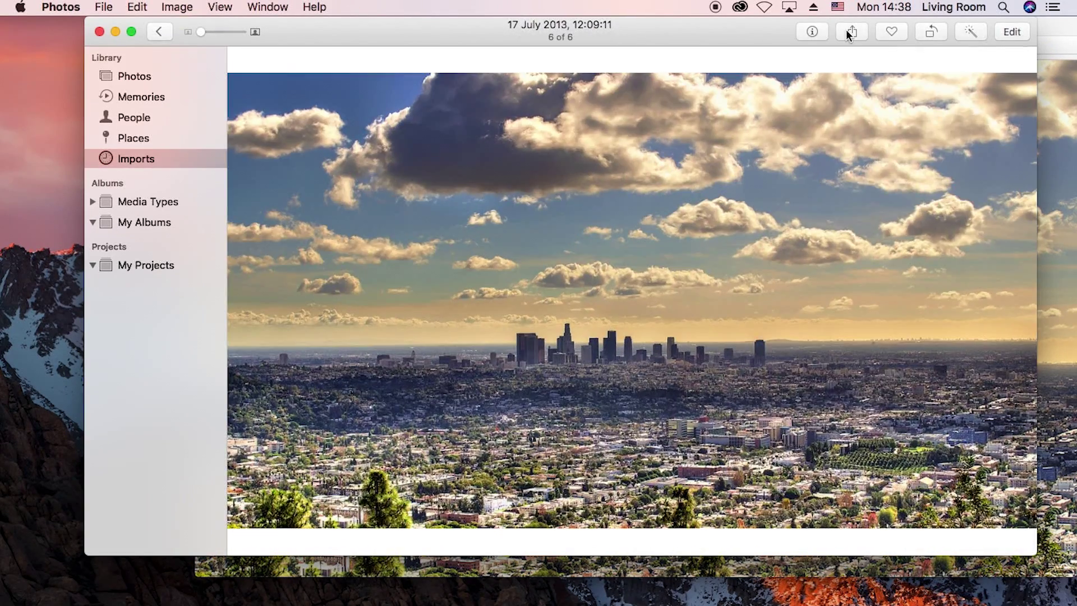
{"action": "left_click", "coordinate": [850, 31]}
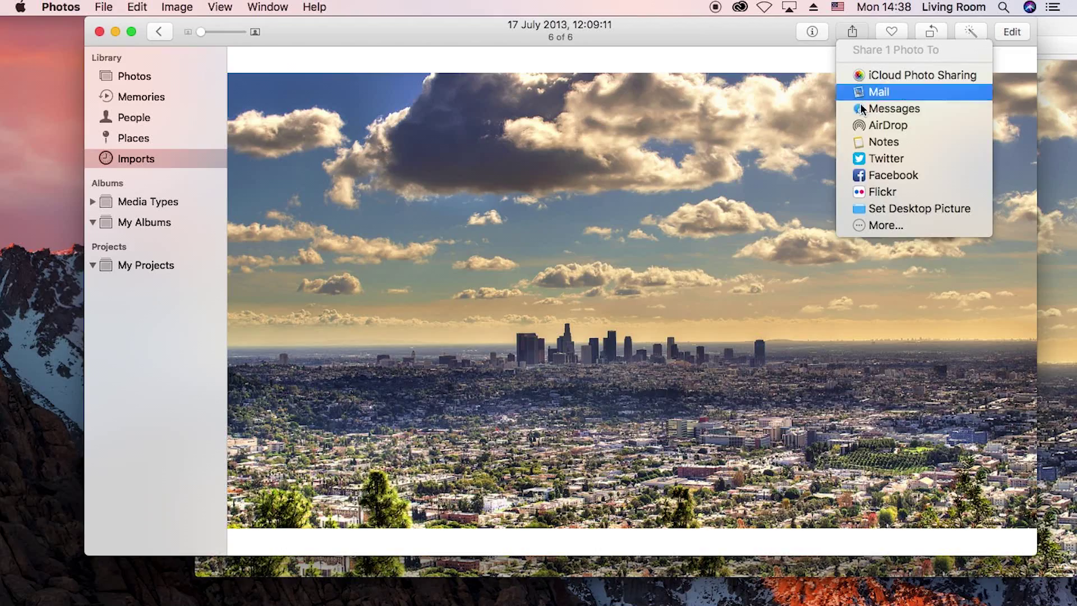
{"action": "left_click", "coordinate": [905, 208]}
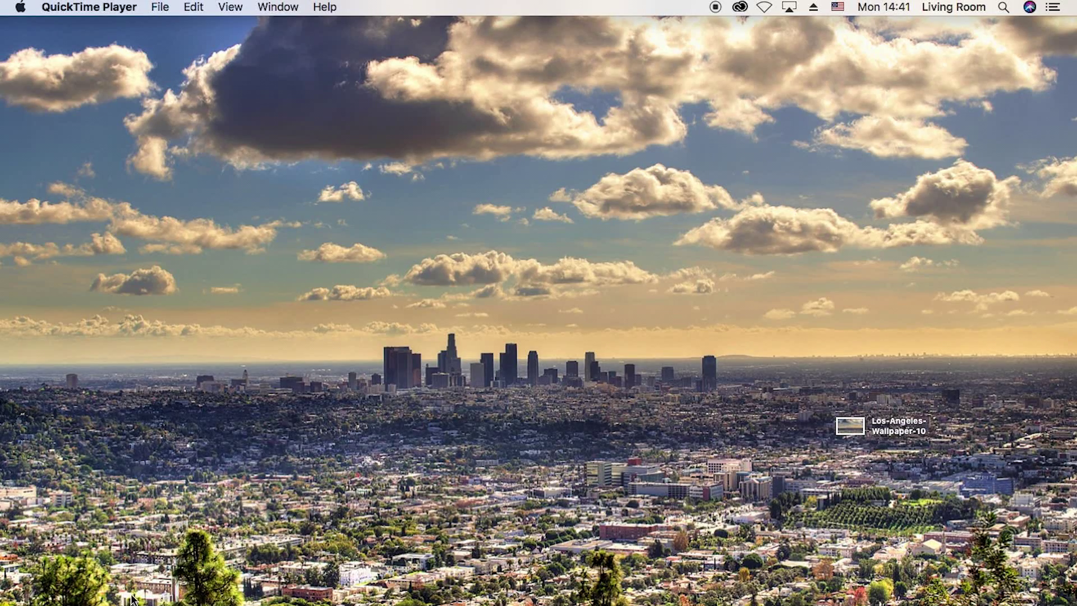
{"action": "left_click", "coordinate": [152, 594]}
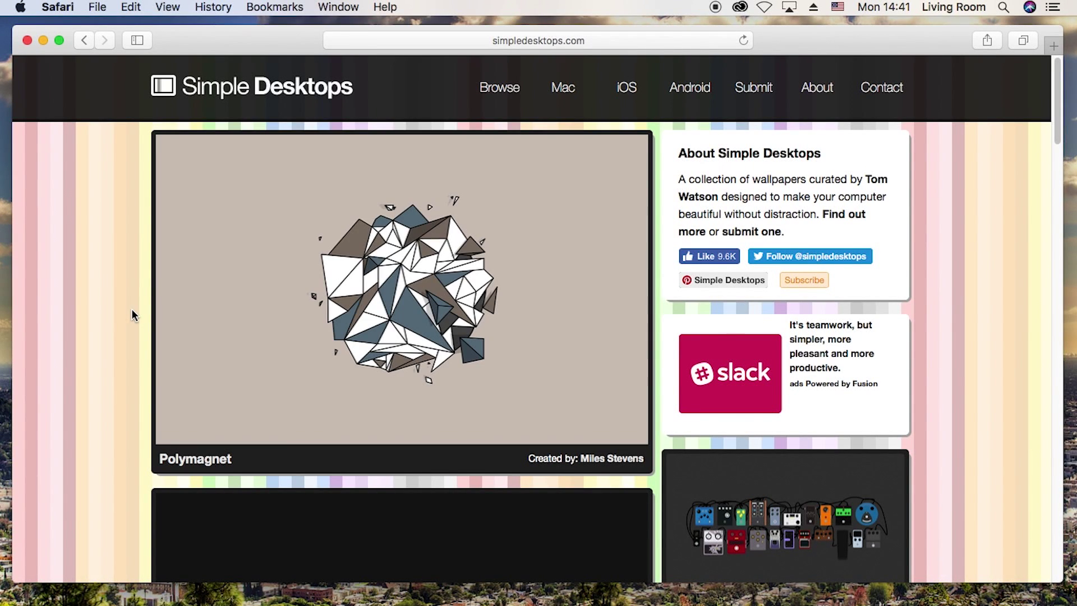
- Scroll the Simple Desktops listing and open the purple-and-pink mountain wallpaper full-size
{"action": "scroll", "coordinate": [132, 317], "scroll_direction": "down", "scroll_amount": 10}
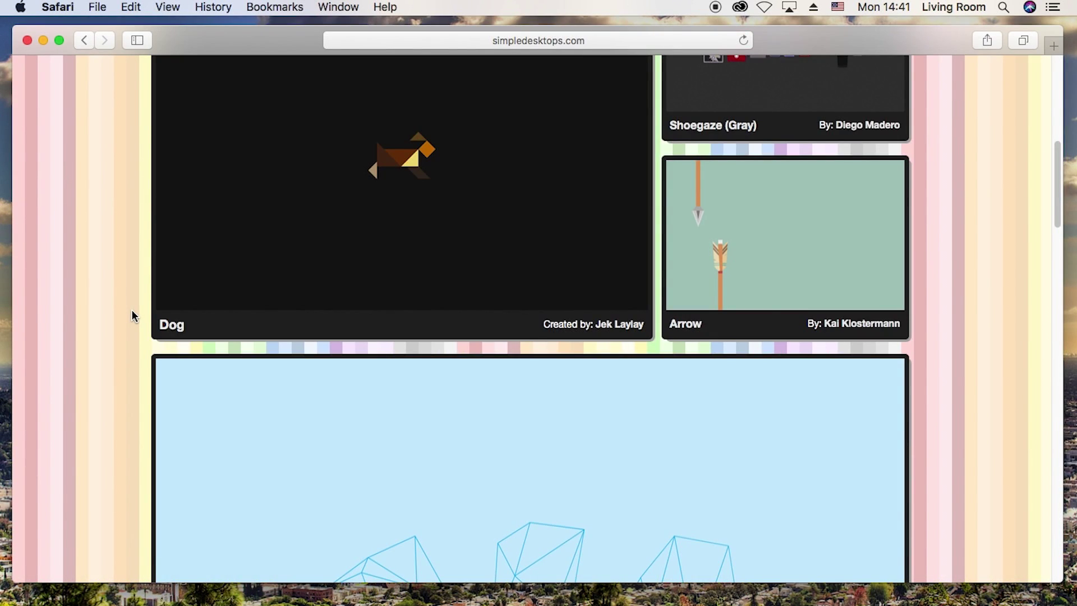
{"action": "scroll", "coordinate": [132, 309], "scroll_direction": "down", "scroll_amount": 7}
{"action": "scroll", "coordinate": [132, 310], "scroll_direction": "up", "scroll_amount": 17}
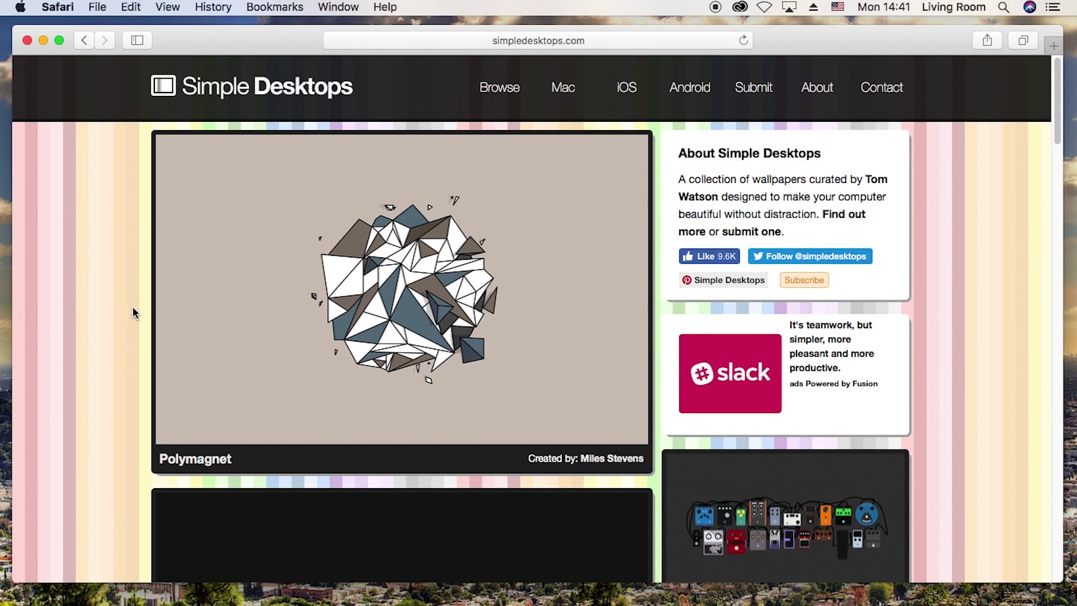
{"action": "scroll", "coordinate": [131, 309], "scroll_direction": "down", "scroll_amount": 18}
{"action": "scroll", "coordinate": [149, 313], "scroll_direction": "down", "scroll_amount": 10}
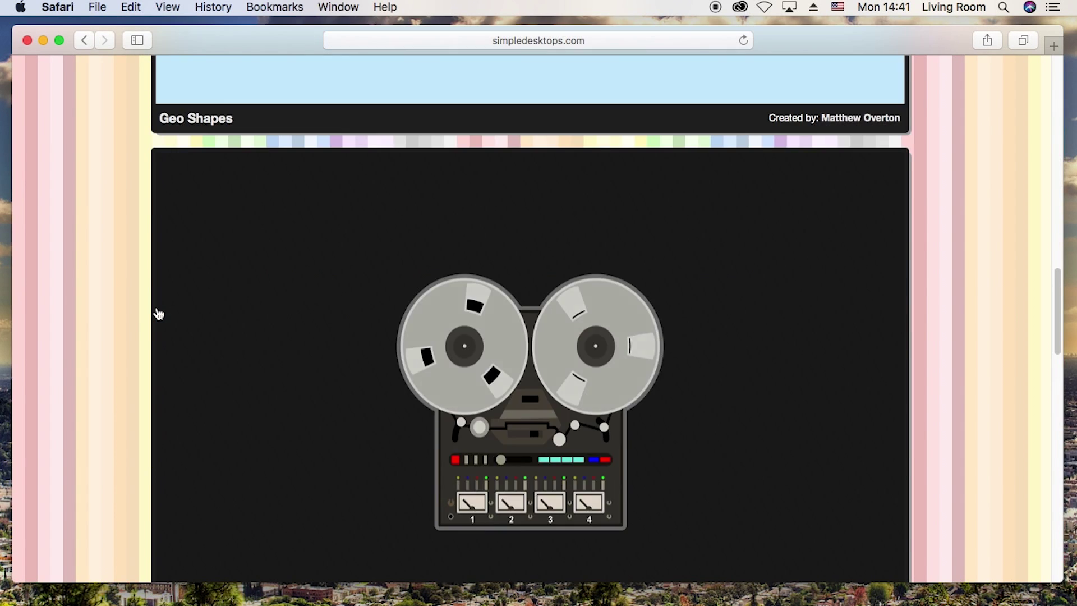
{"action": "scroll", "coordinate": [106, 297], "scroll_direction": "down", "scroll_amount": 12}
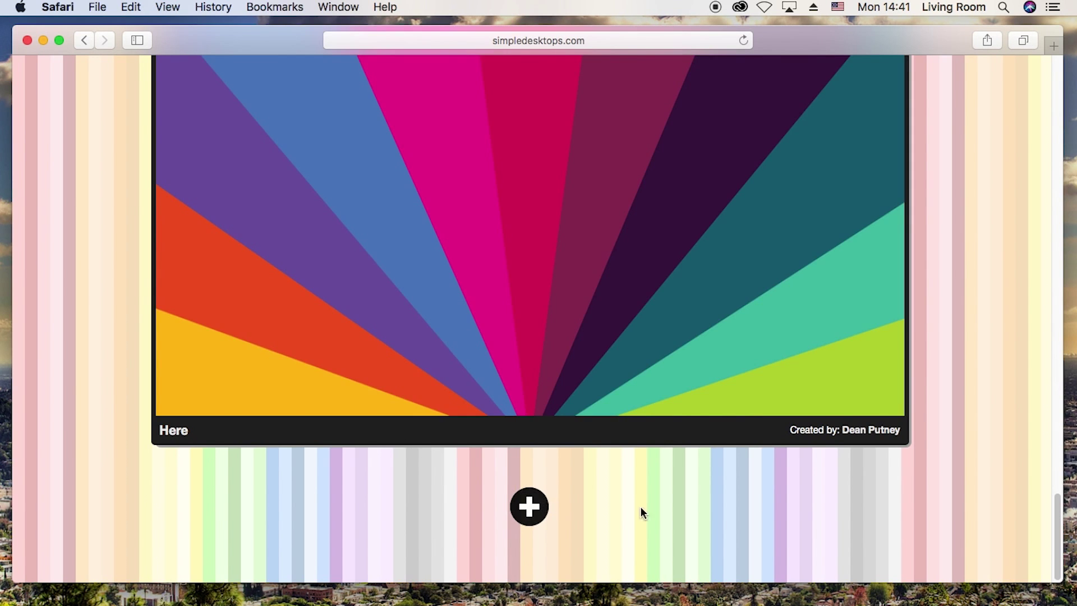
{"action": "scroll", "coordinate": [604, 462], "scroll_direction": "up", "scroll_amount": 5}
{"action": "scroll", "coordinate": [594, 459], "scroll_direction": "up", "scroll_amount": 15}
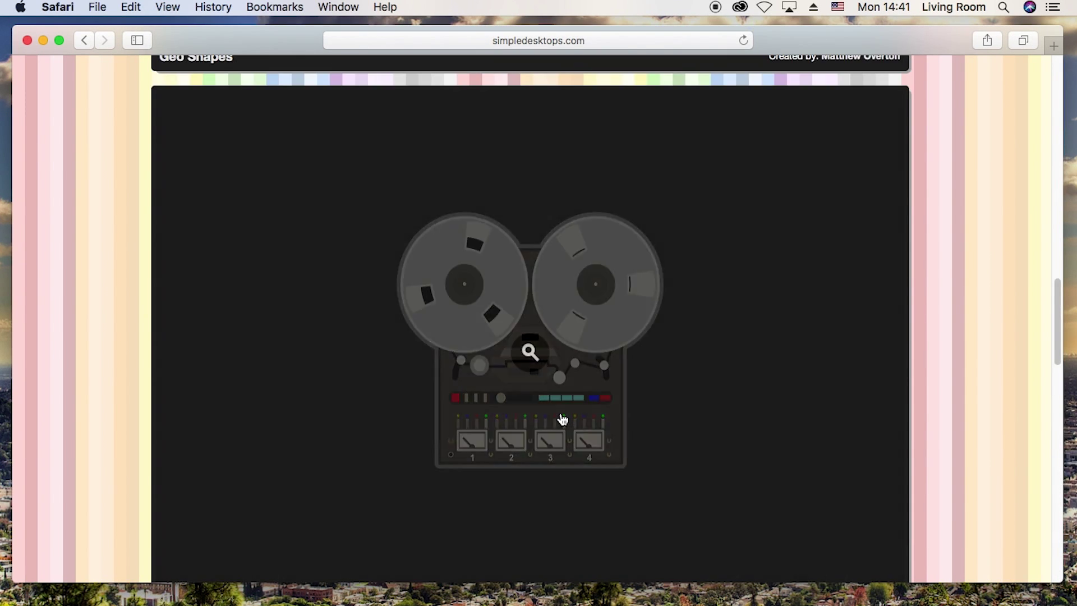
{"action": "left_click", "coordinate": [421, 361]}
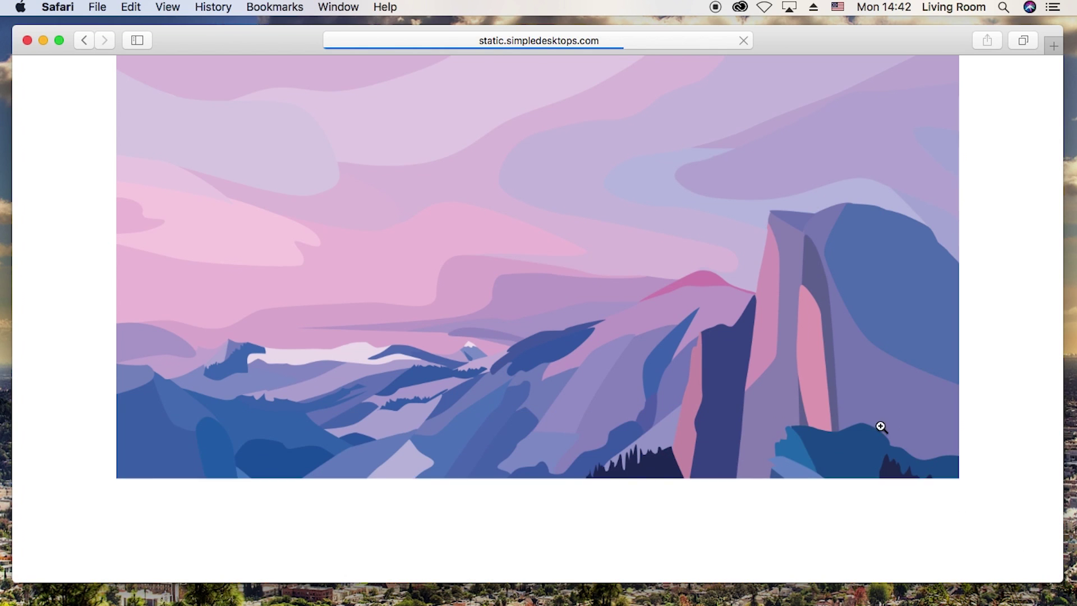
- Save the Yosemite-Color-Block image to Downloads, then choose Save Image As…
{"action": "right_click", "coordinate": [511, 242]}
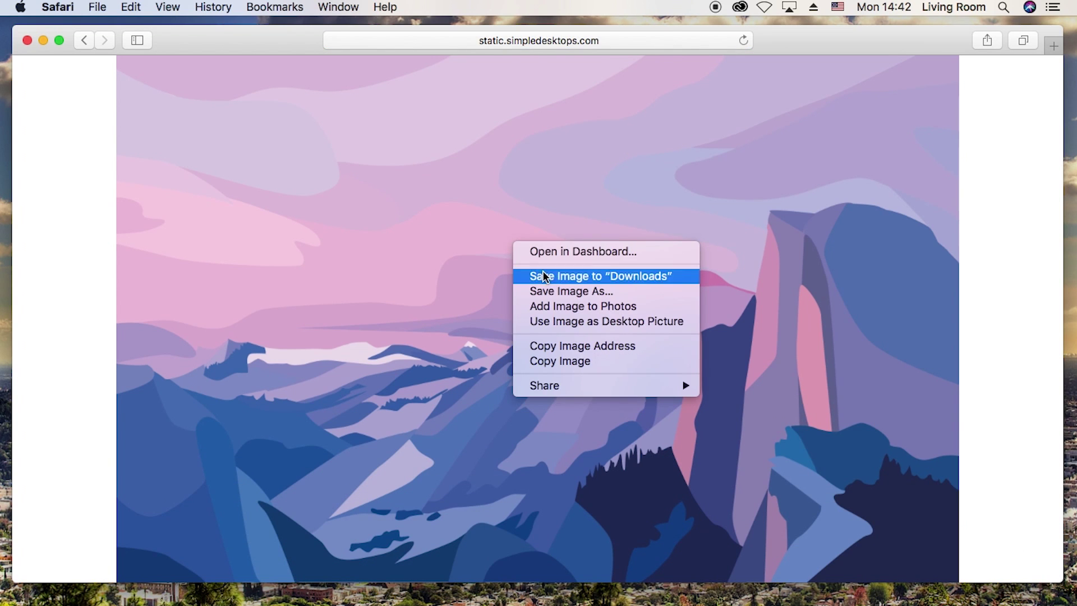
{"action": "left_click", "coordinate": [457, 209]}
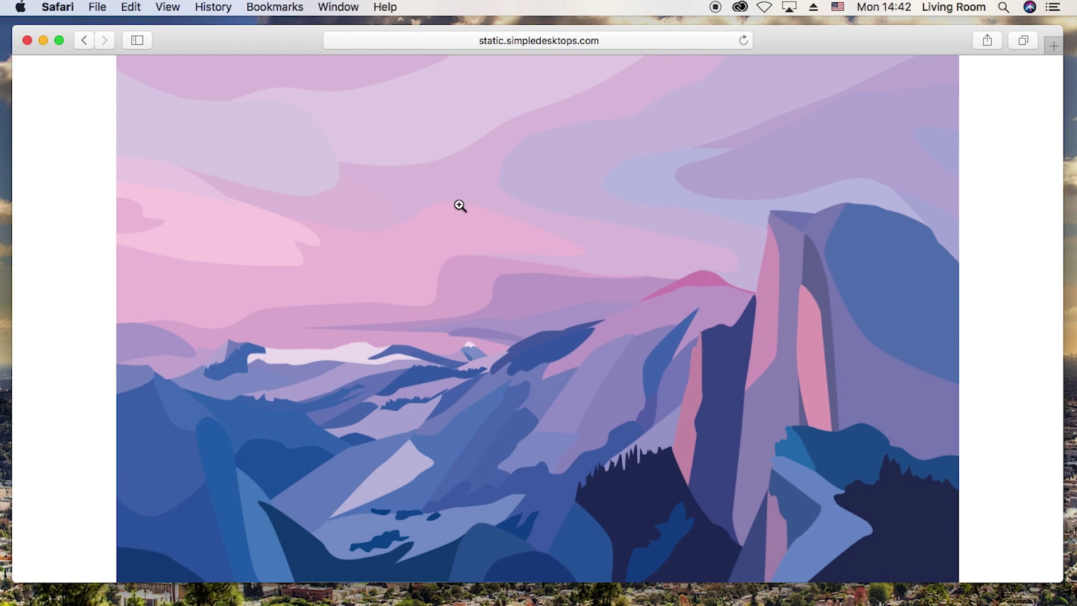
{"action": "right_click", "coordinate": [463, 201]}
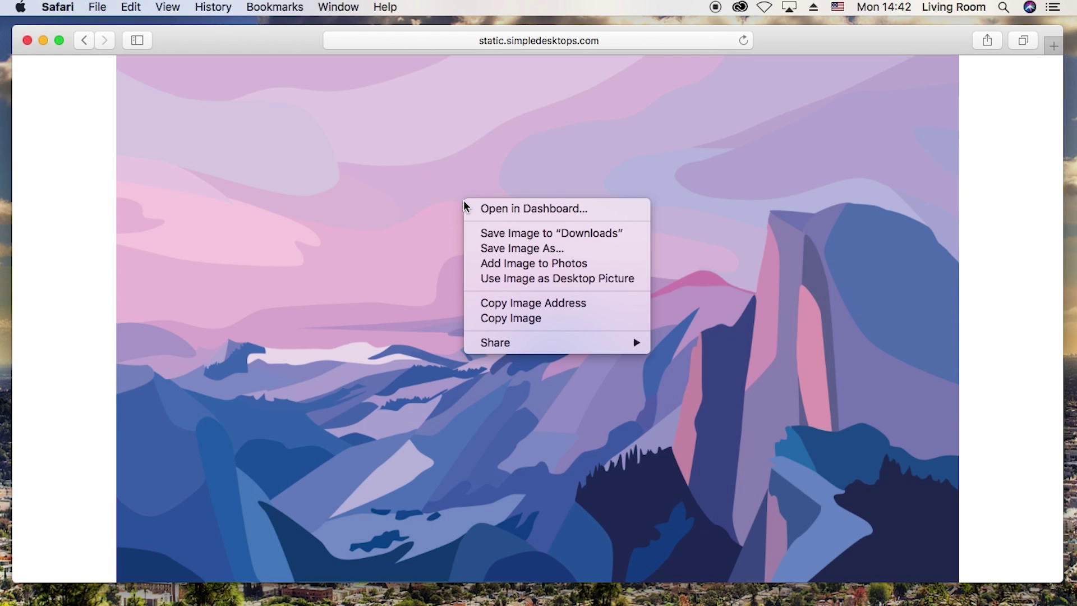
{"action": "left_click", "coordinate": [491, 249]}
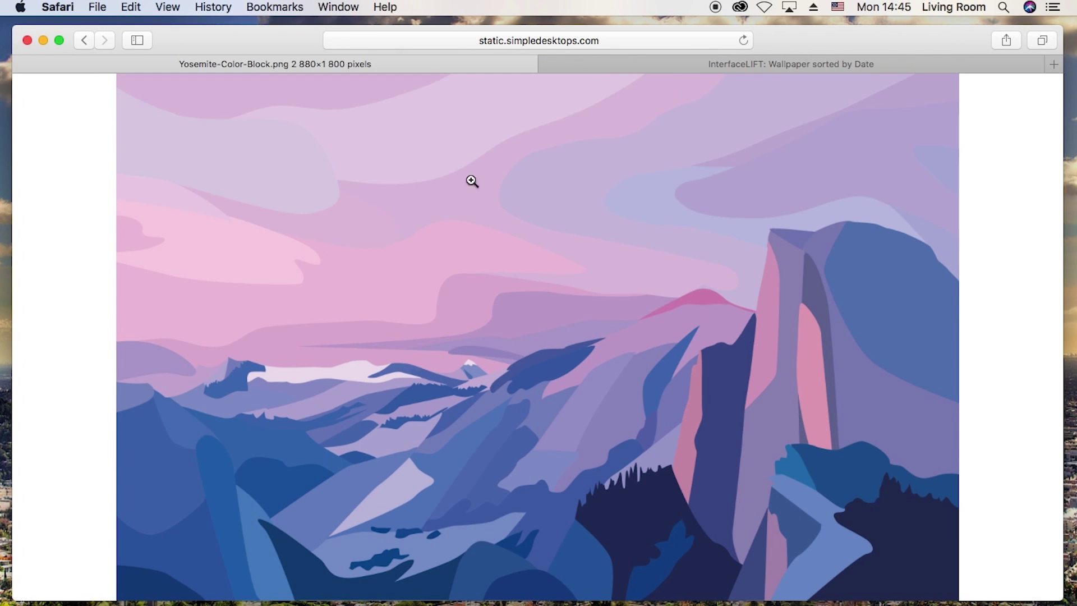
- Browse InterfaceLIFT's newest wallpapers, briefly opening and minimizing Desktop & Screen Saver
{"action": "left_click", "coordinate": [601, 66]}
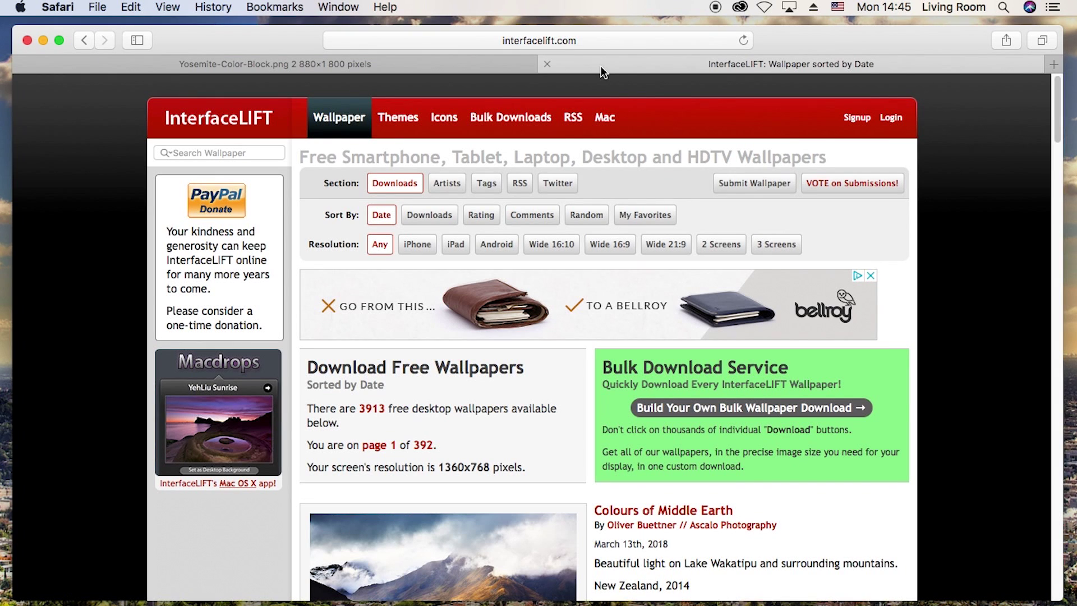
{"action": "scroll", "coordinate": [533, 347], "scroll_direction": "down", "scroll_amount": 3}
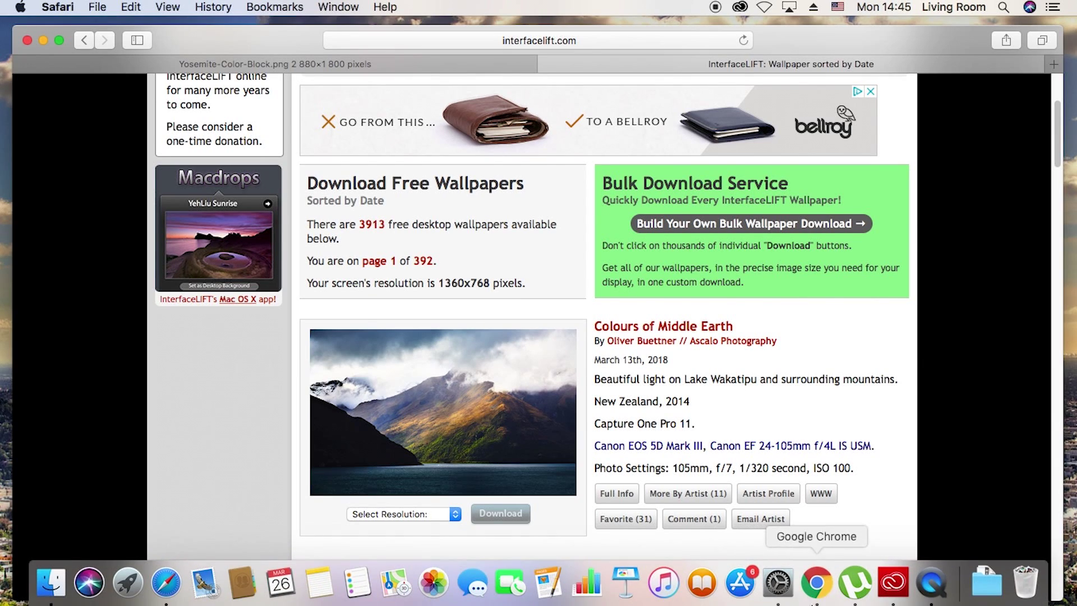
{"action": "left_click", "coordinate": [793, 593]}
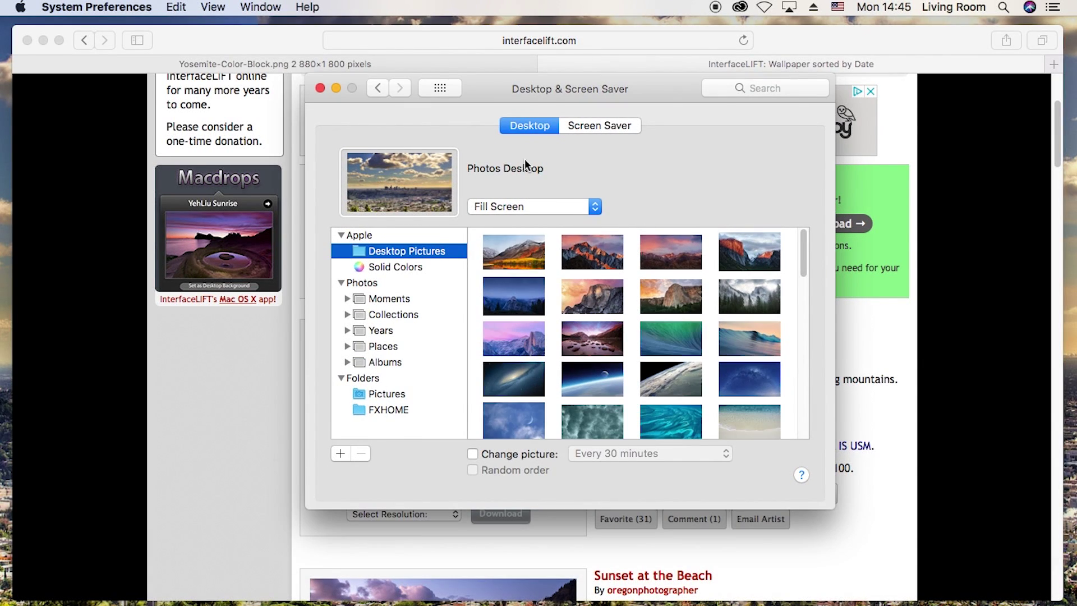
{"action": "left_click", "coordinate": [336, 88]}
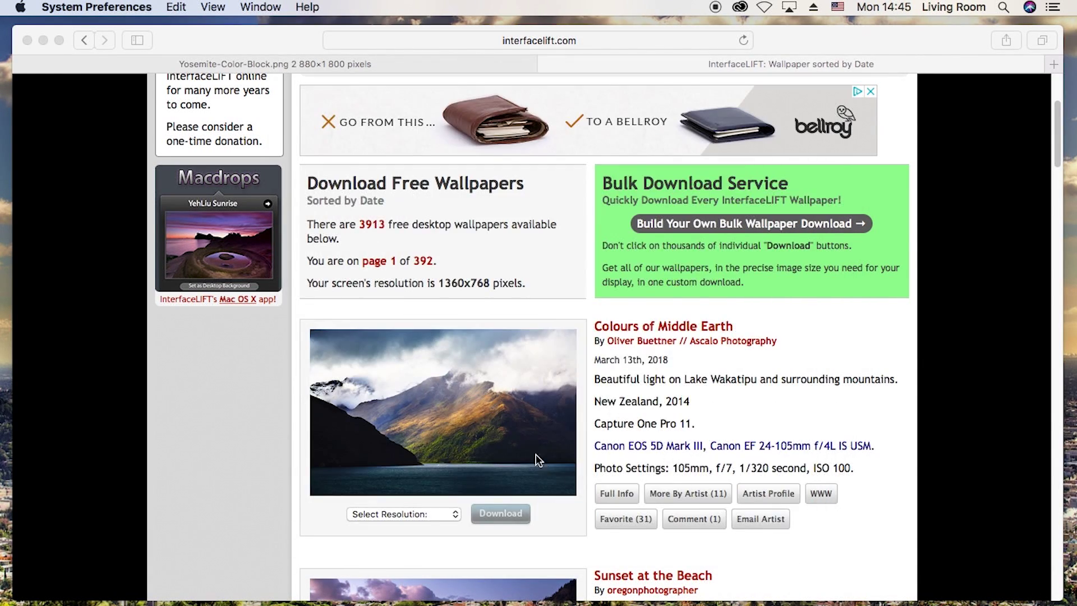
{"action": "scroll", "coordinate": [528, 444], "scroll_direction": "down", "scroll_amount": 10}
{"action": "scroll", "coordinate": [491, 400], "scroll_direction": "up", "scroll_amount": 10}
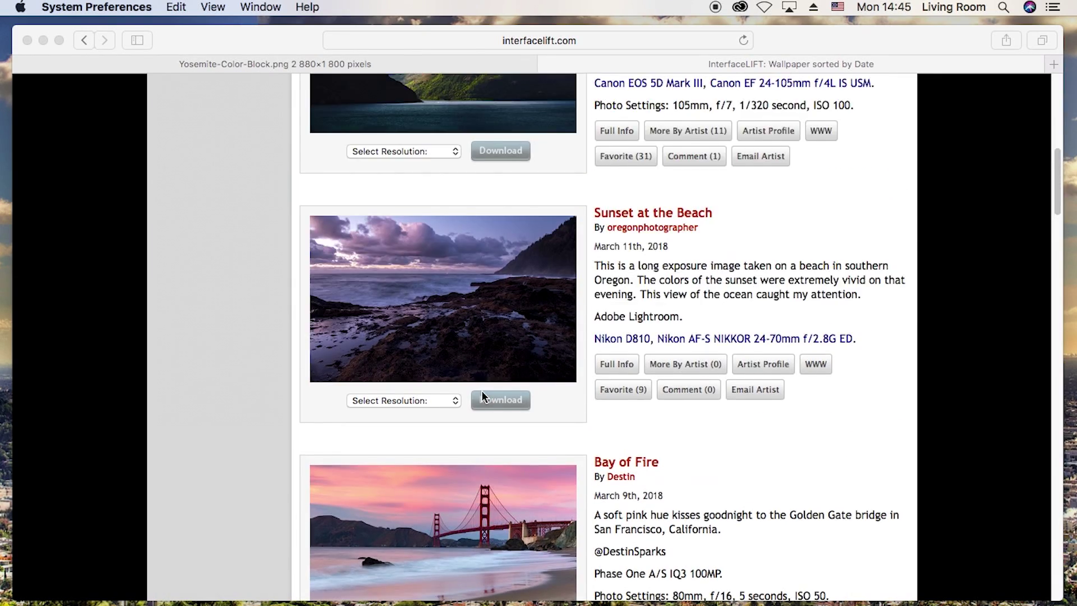
{"action": "scroll", "coordinate": [477, 383], "scroll_direction": "down", "scroll_amount": 15}
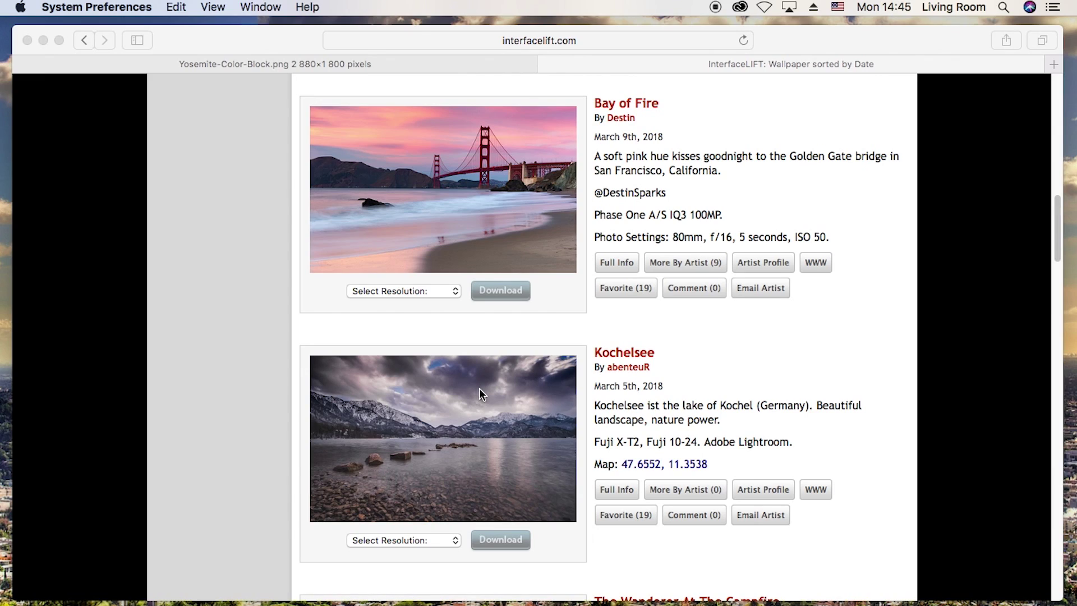
{"action": "scroll", "coordinate": [480, 389], "scroll_direction": "up", "scroll_amount": 15}
{"action": "scroll", "coordinate": [474, 378], "scroll_direction": "down", "scroll_amount": 3}
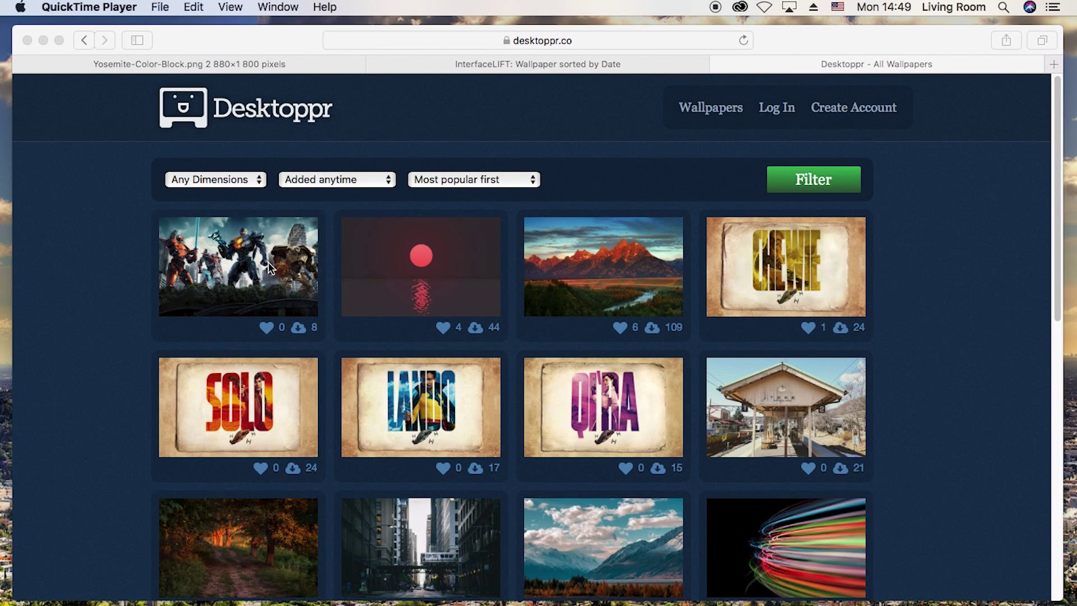
{"action": "scroll", "coordinate": [349, 341], "scroll_direction": "down", "scroll_amount": 6}
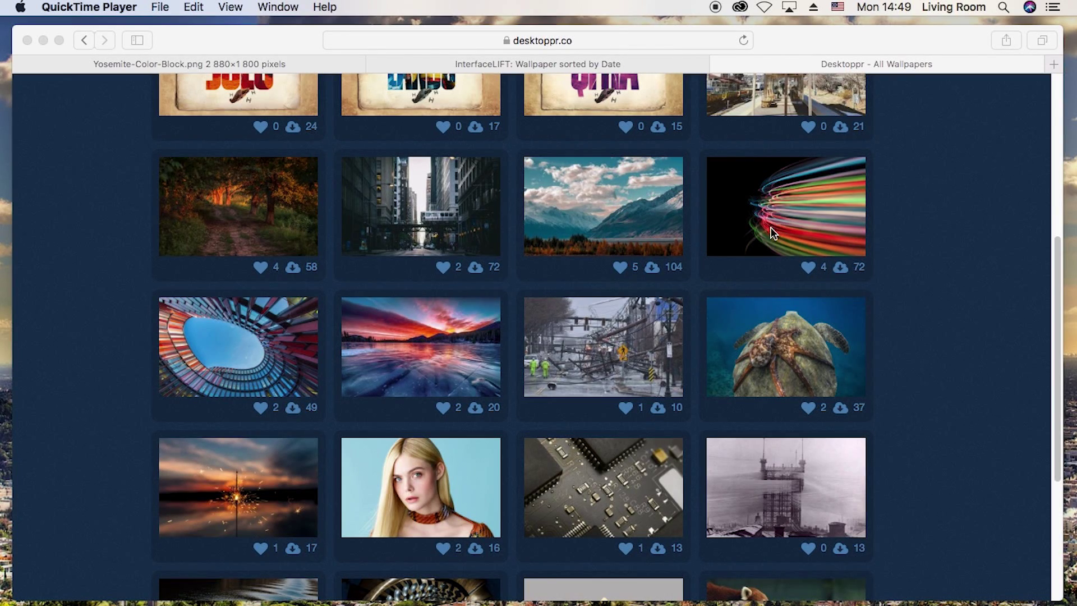
{"action": "scroll", "coordinate": [746, 259], "scroll_direction": "down", "scroll_amount": 5}
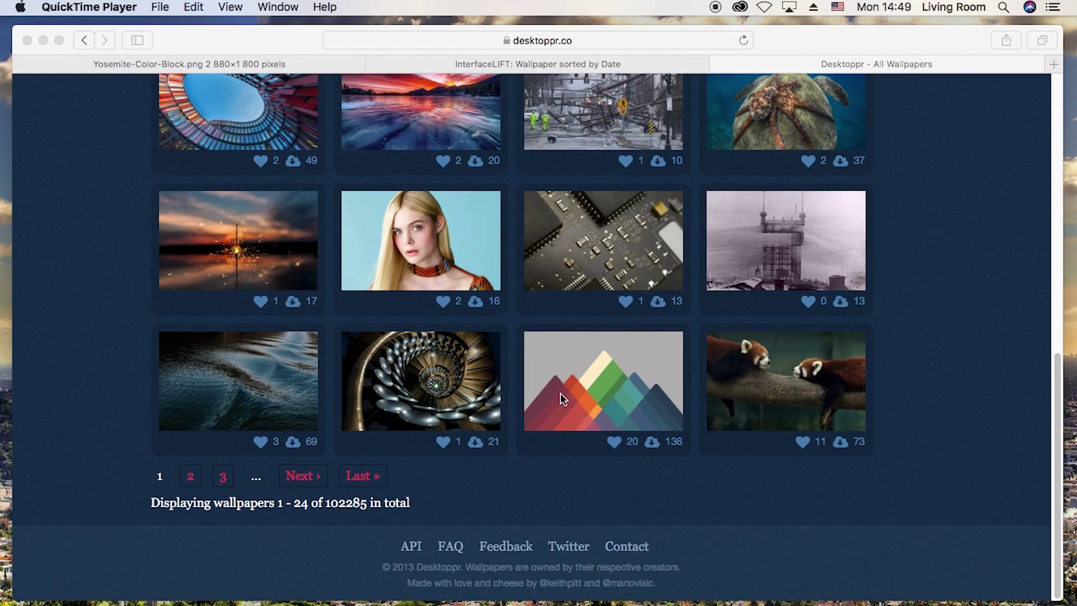
{"action": "scroll", "coordinate": [595, 331], "scroll_direction": "up", "scroll_amount": 10}
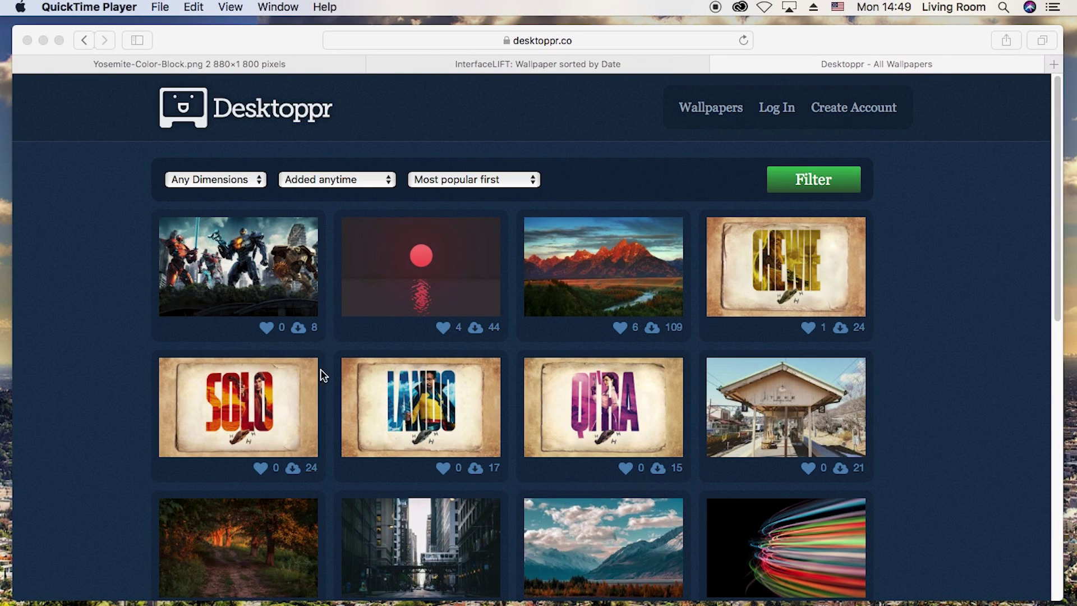
{"action": "scroll", "coordinate": [494, 410], "scroll_direction": "down", "scroll_amount": 3}
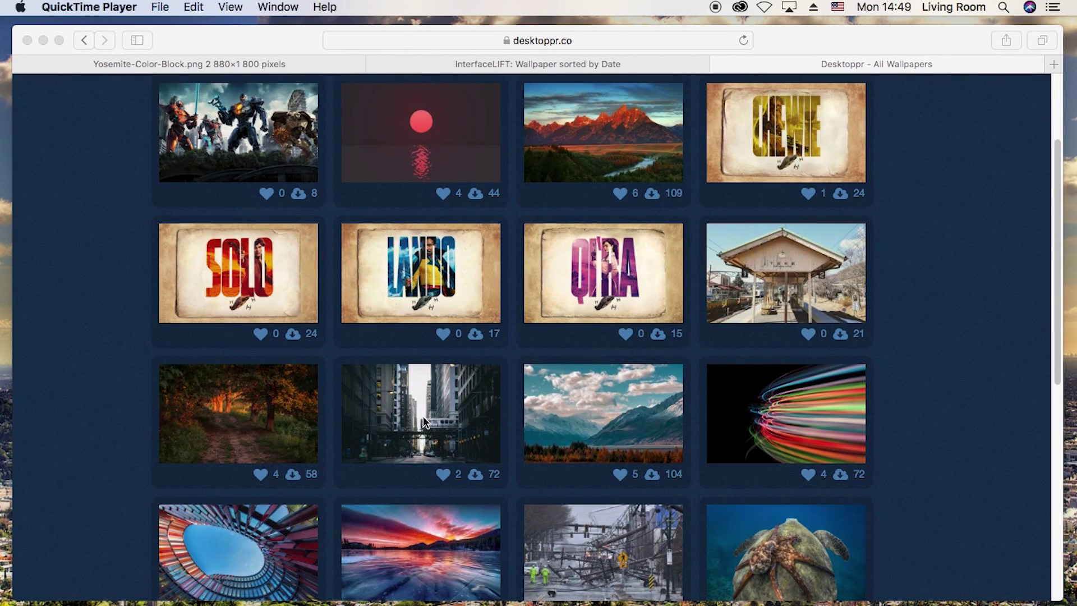
{"action": "scroll", "coordinate": [424, 416], "scroll_direction": "down", "scroll_amount": 3}
{"action": "scroll", "coordinate": [430, 387], "scroll_direction": "down", "scroll_amount": 6}
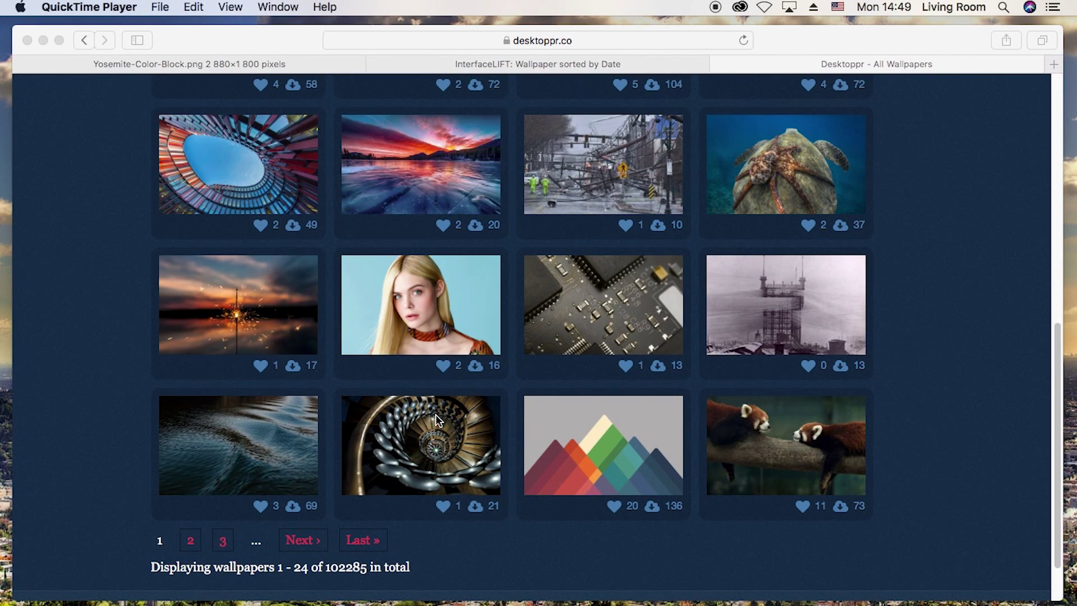
{"action": "scroll", "coordinate": [415, 461], "scroll_direction": "down", "scroll_amount": 1}
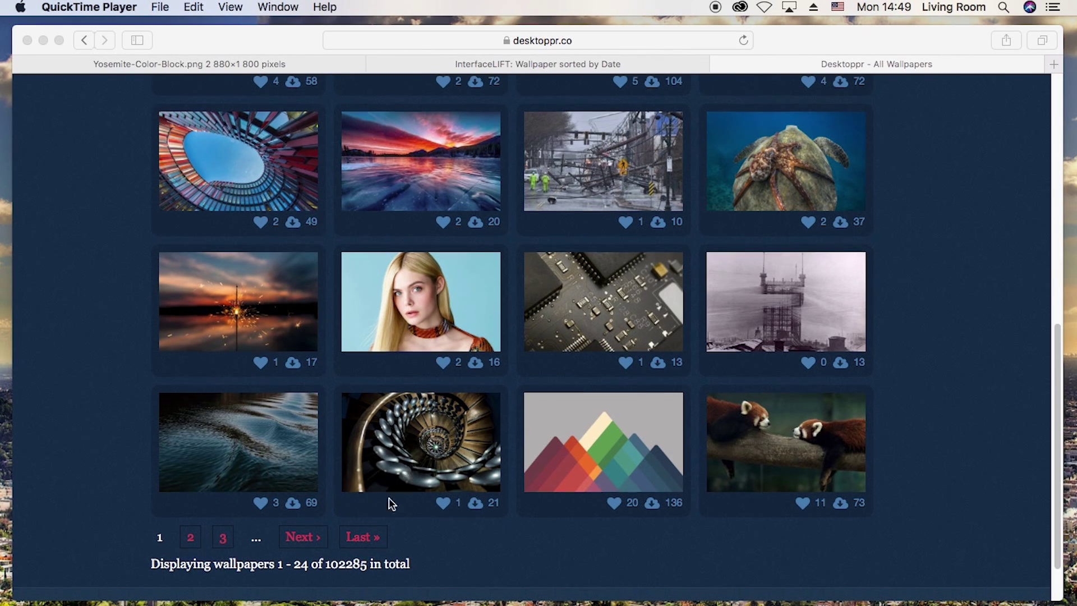
{"action": "left_click", "coordinate": [343, 566]}
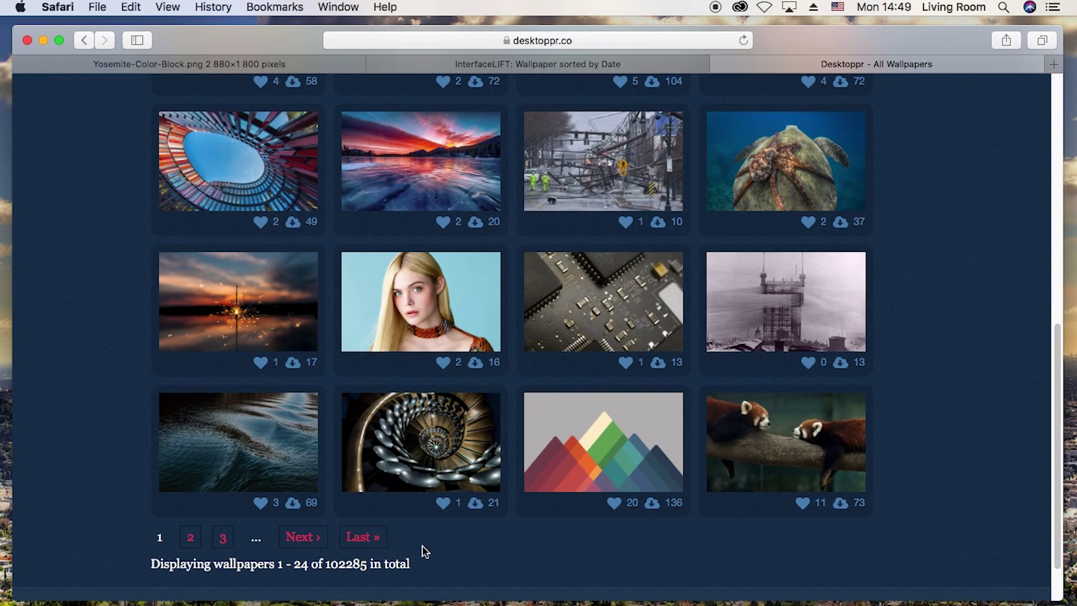
- Start downloading the free Fliqlo 1.7.1 flip clock screensaver for Mac from fliqlo.com
{"action": "key", "text": "super+bracketleft"}
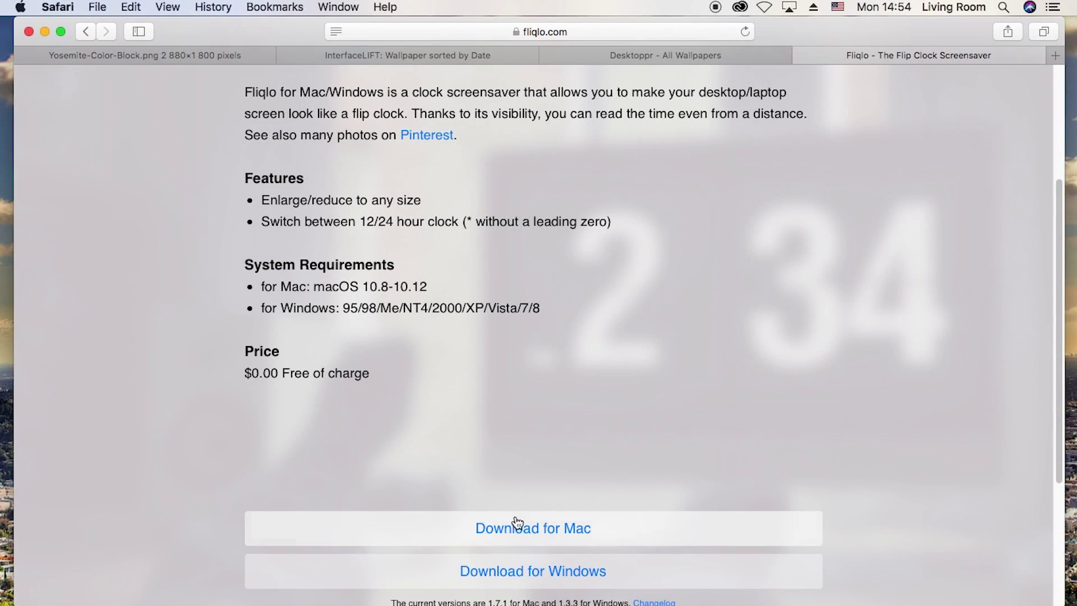
{"action": "scroll", "coordinate": [494, 482], "scroll_direction": "down", "scroll_amount": 1}
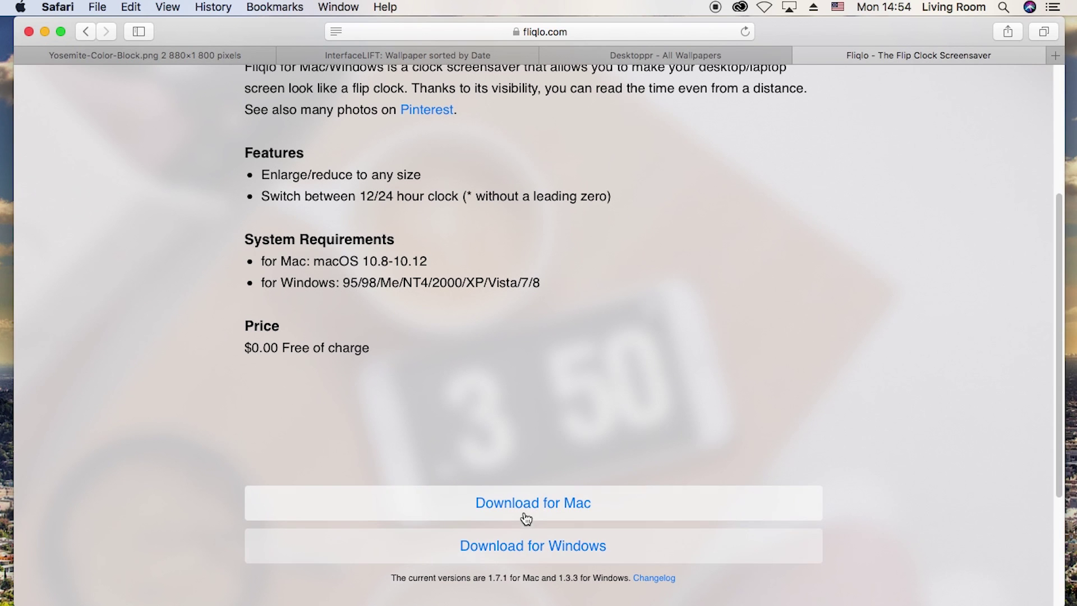
{"action": "left_click", "coordinate": [521, 506]}
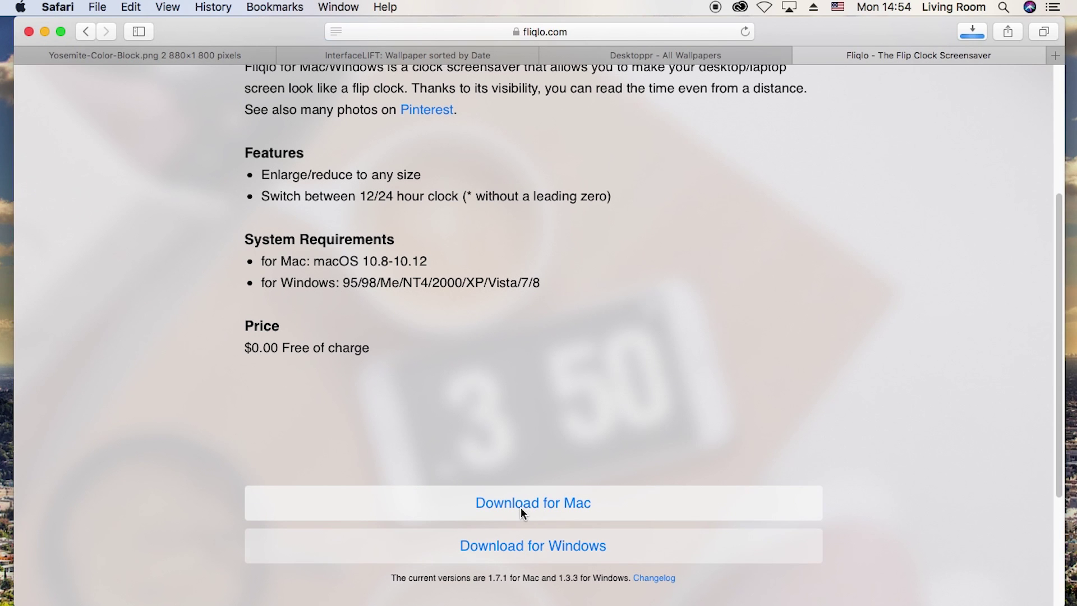